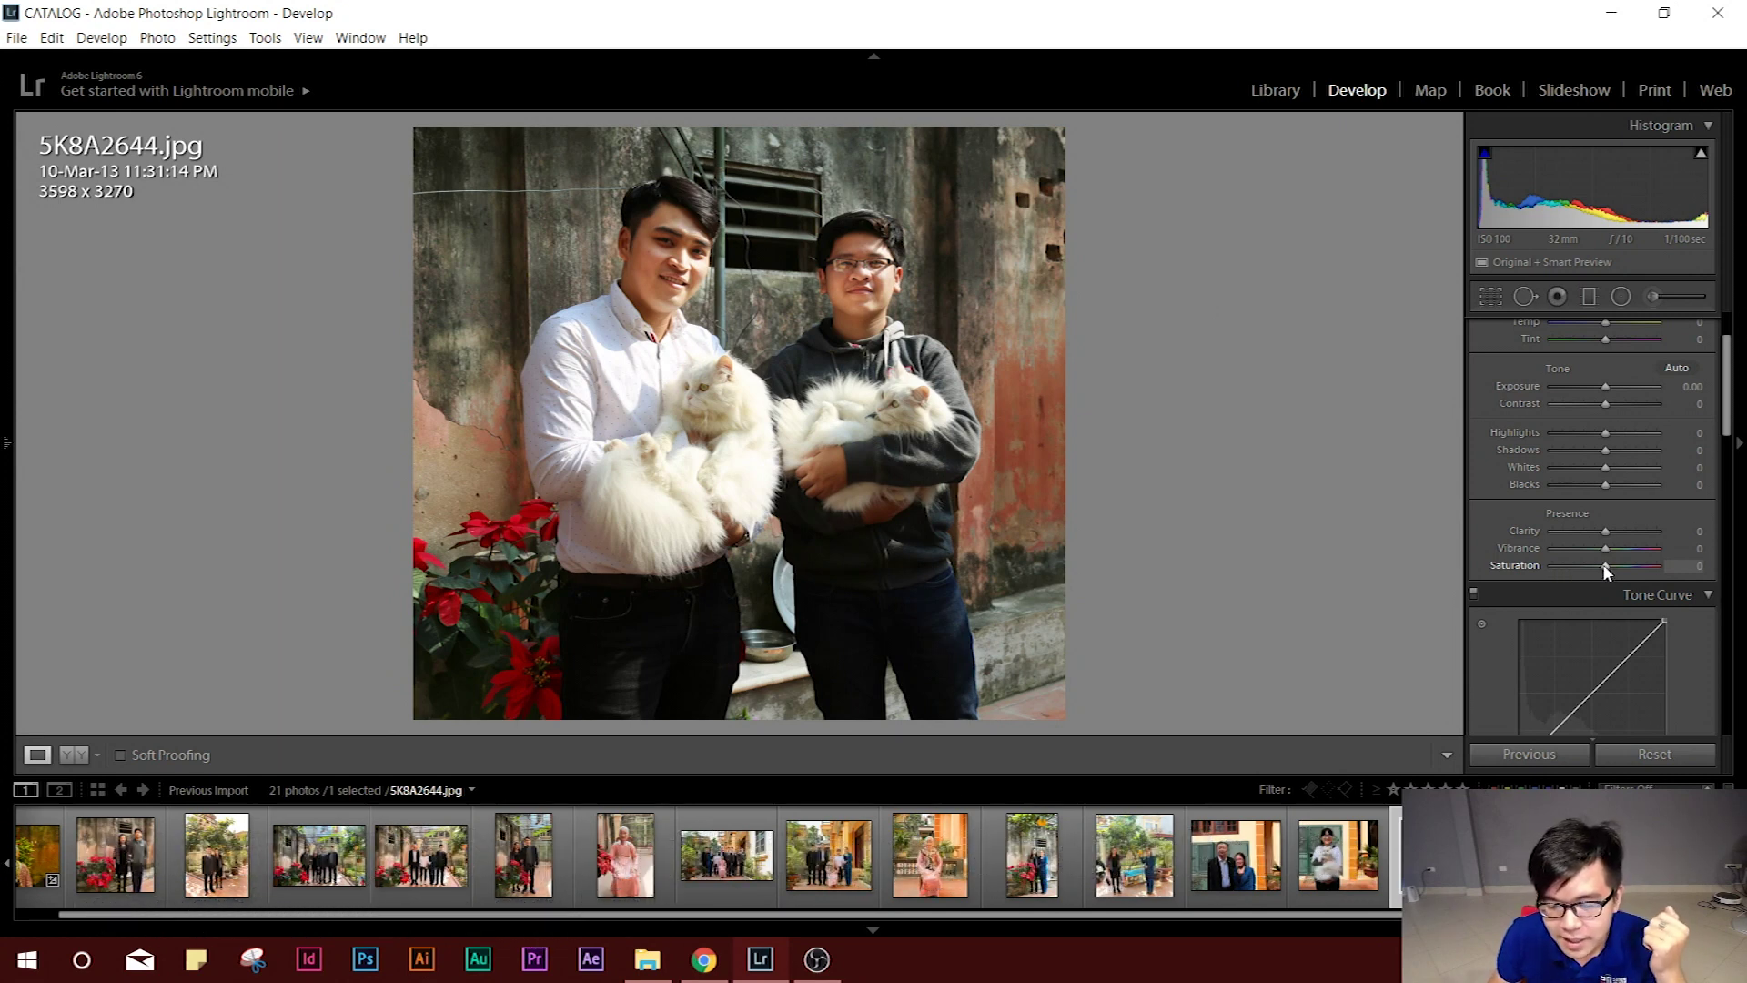
left_click_drag(1609, 560, 1624, 559)
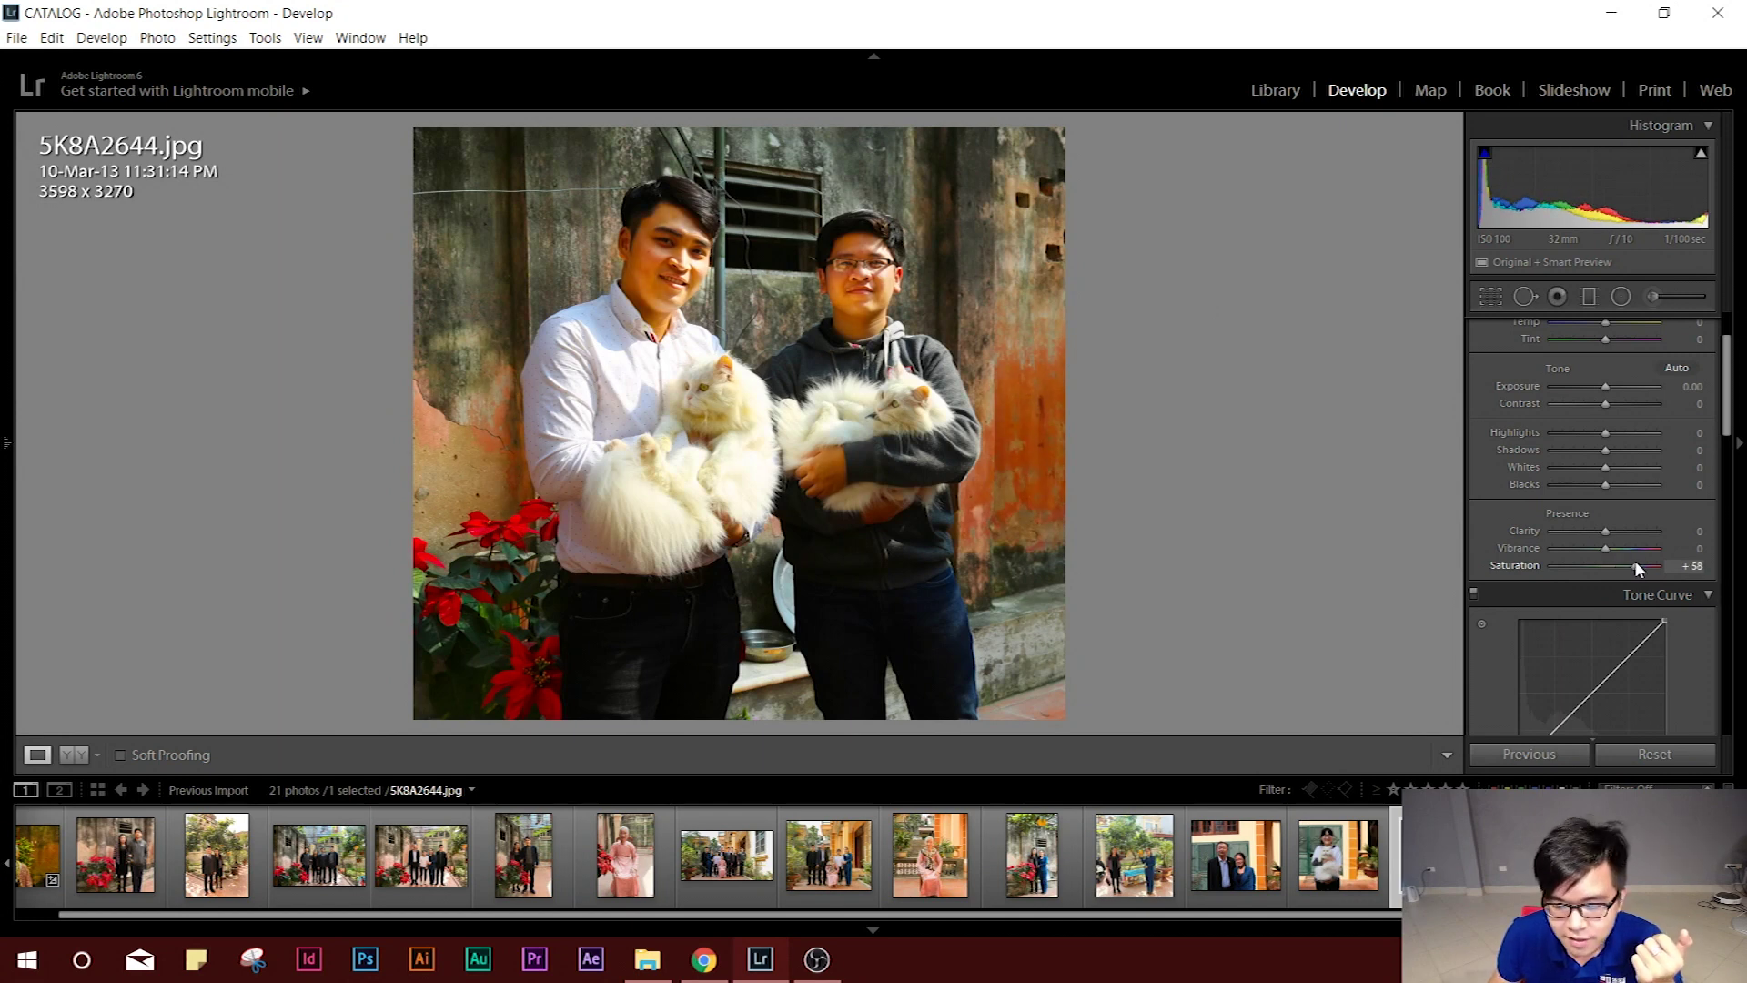
left_click_drag(1643, 565, 1658, 570)
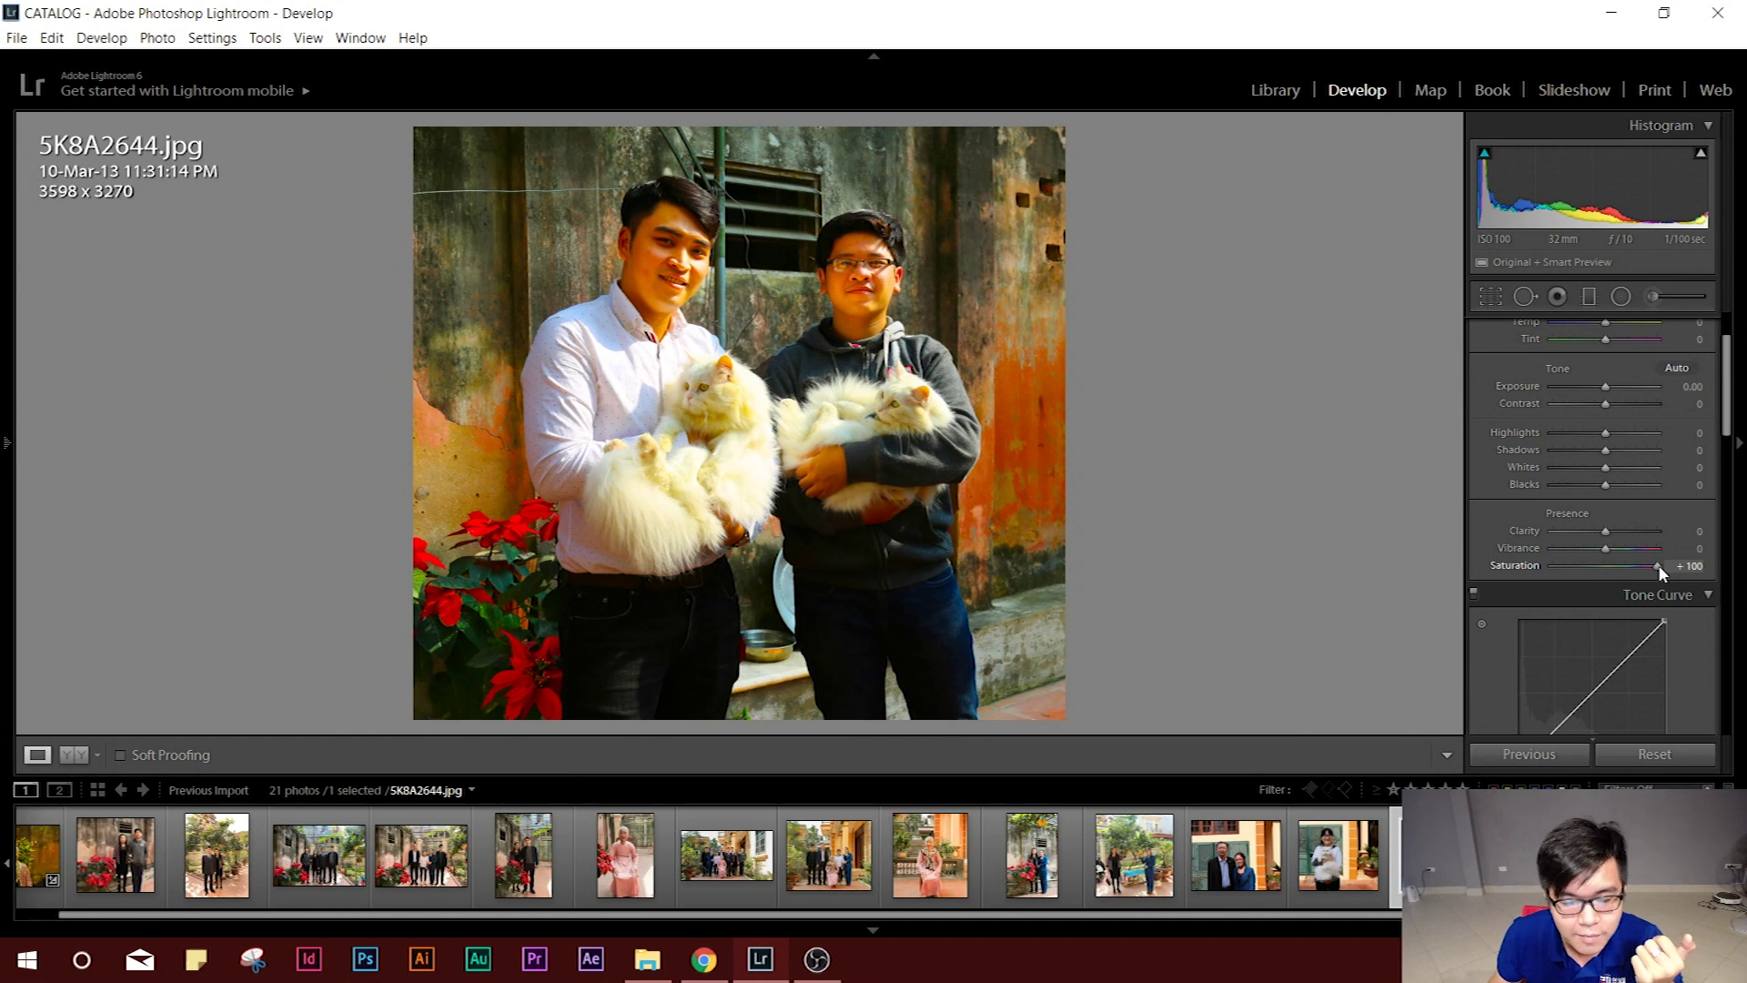
left_click_drag(1659, 566, 1548, 566)
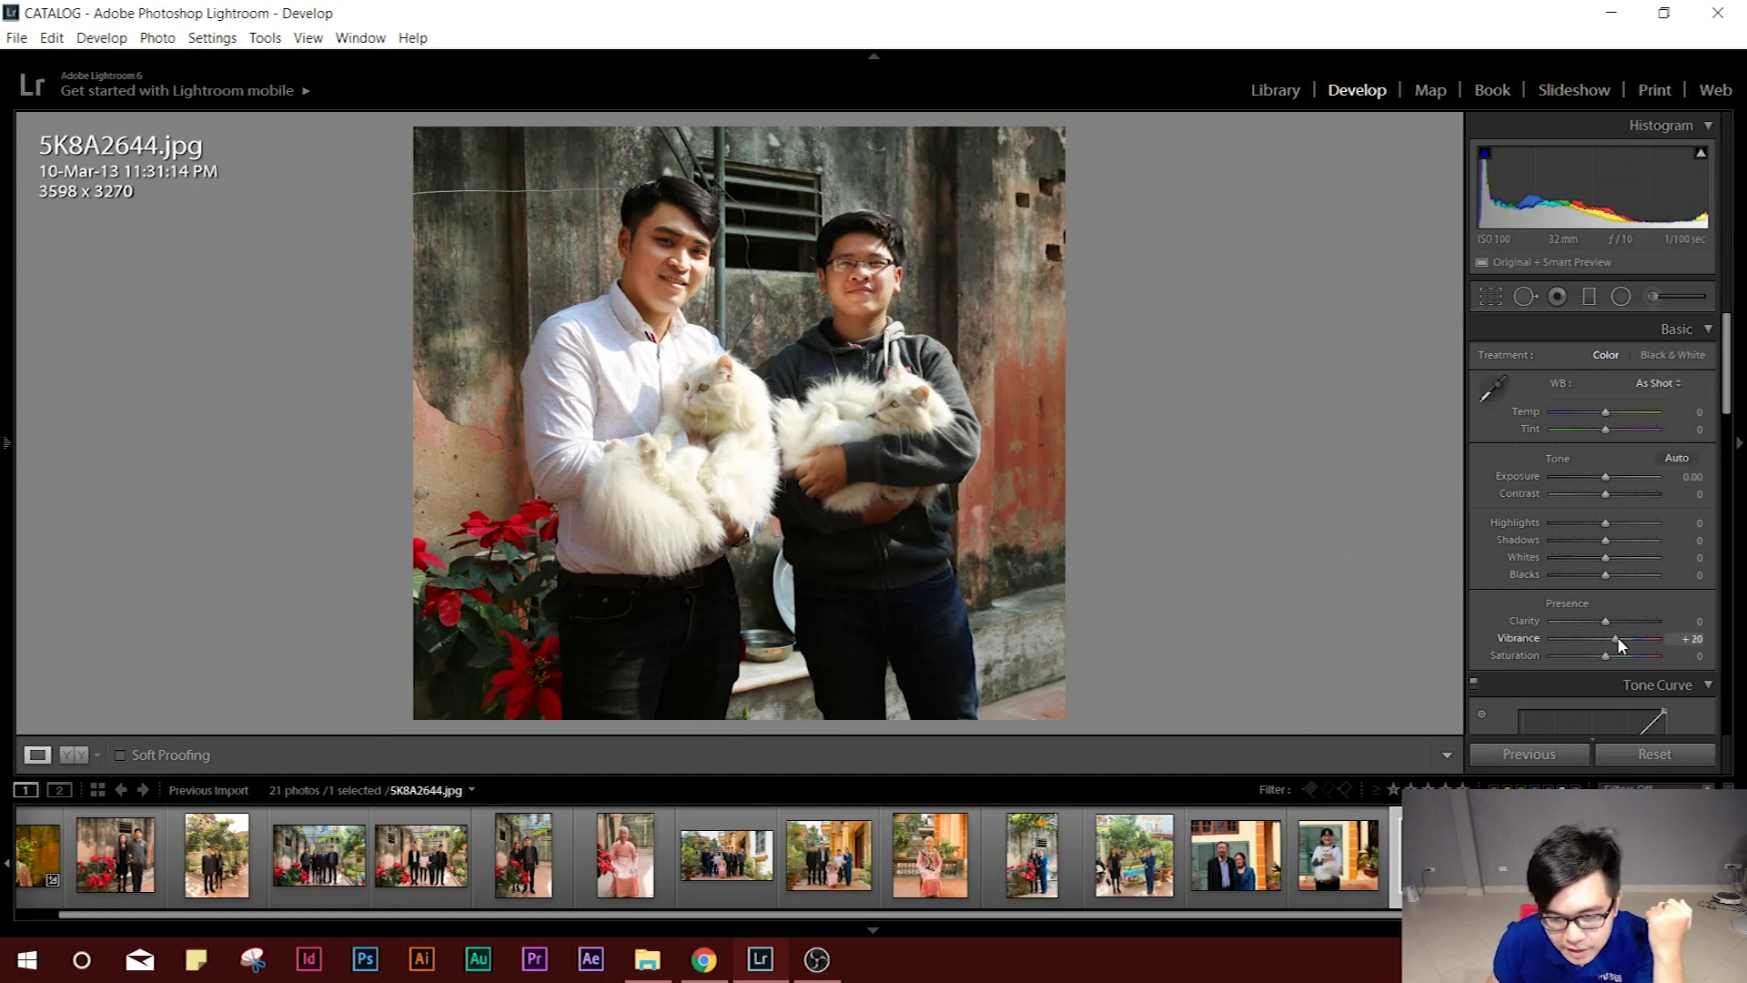
left_click_drag(1618, 636, 1646, 639)
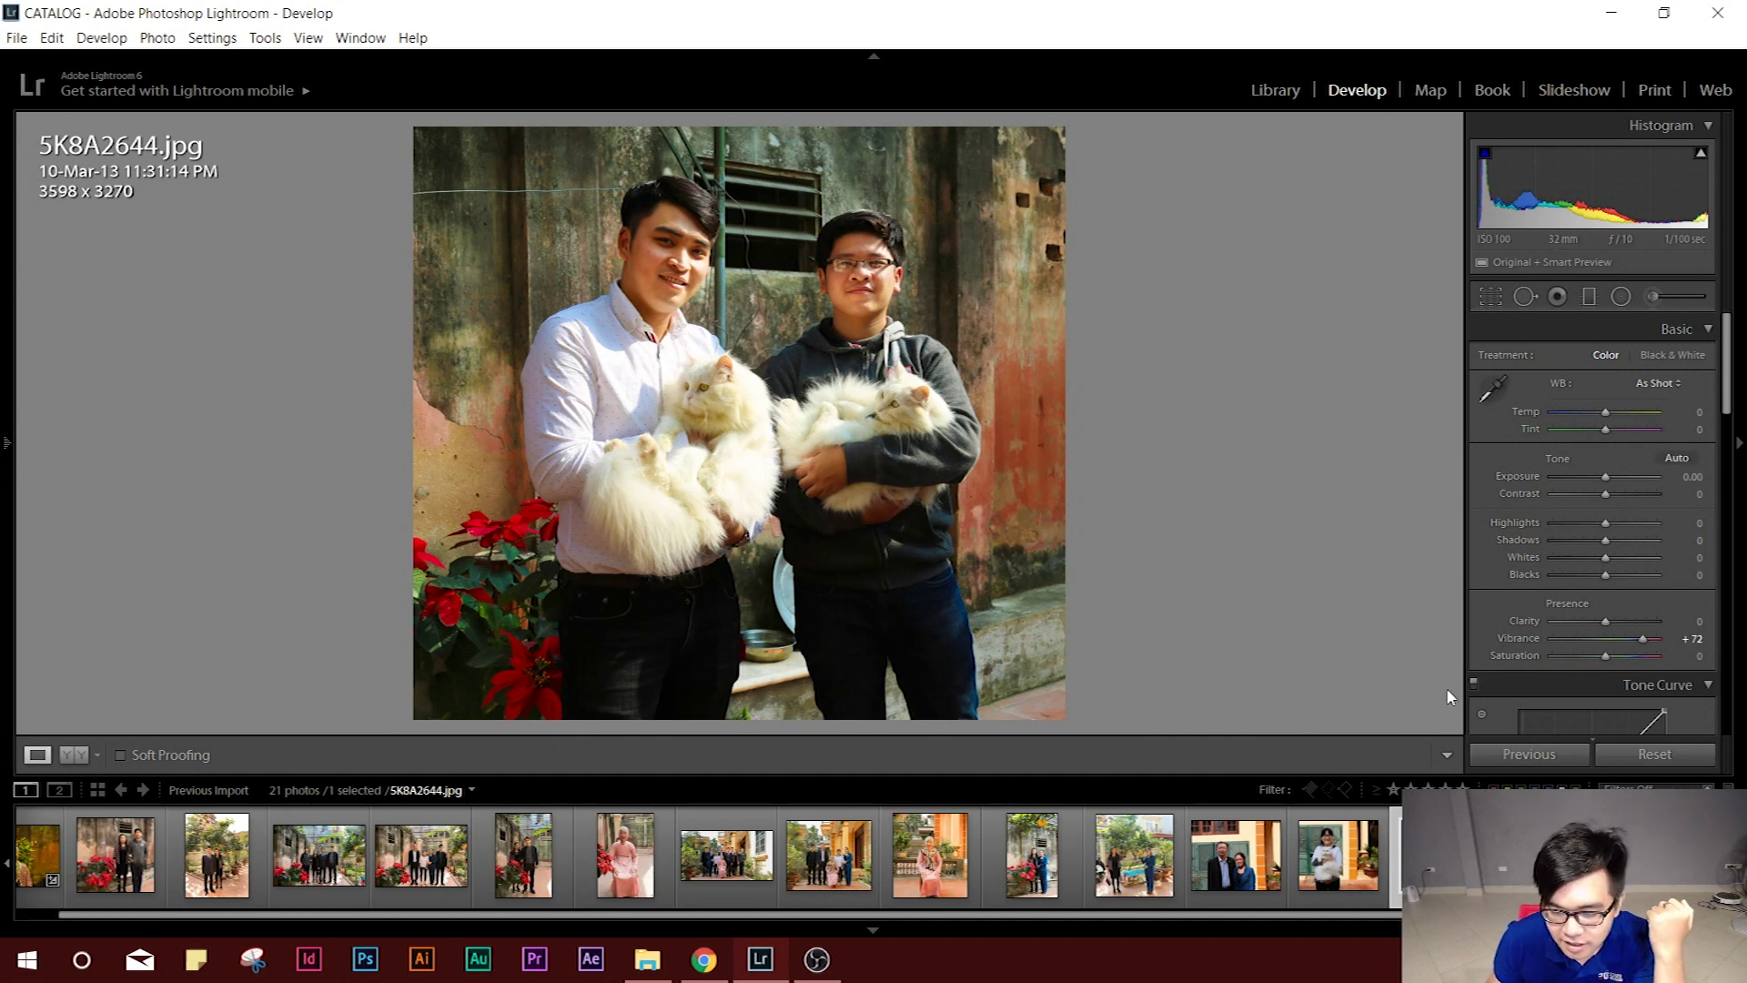
double_click(1510, 637)
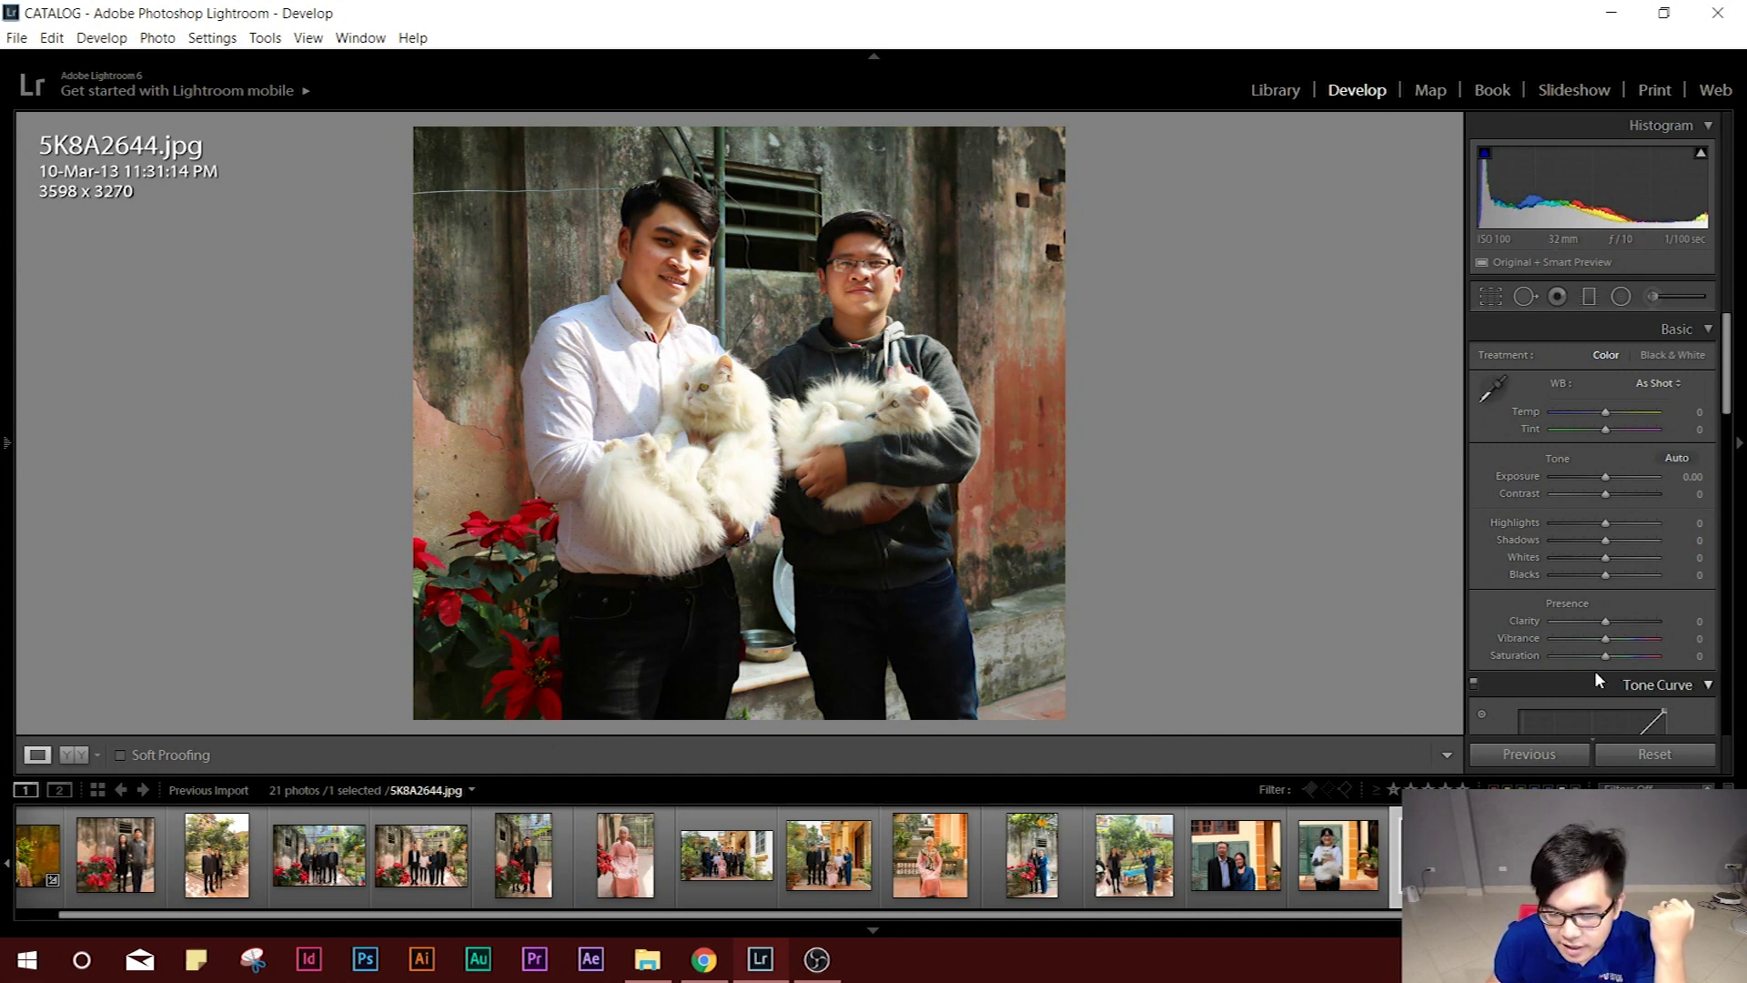
left_click_drag(1616, 653, 1632, 654)
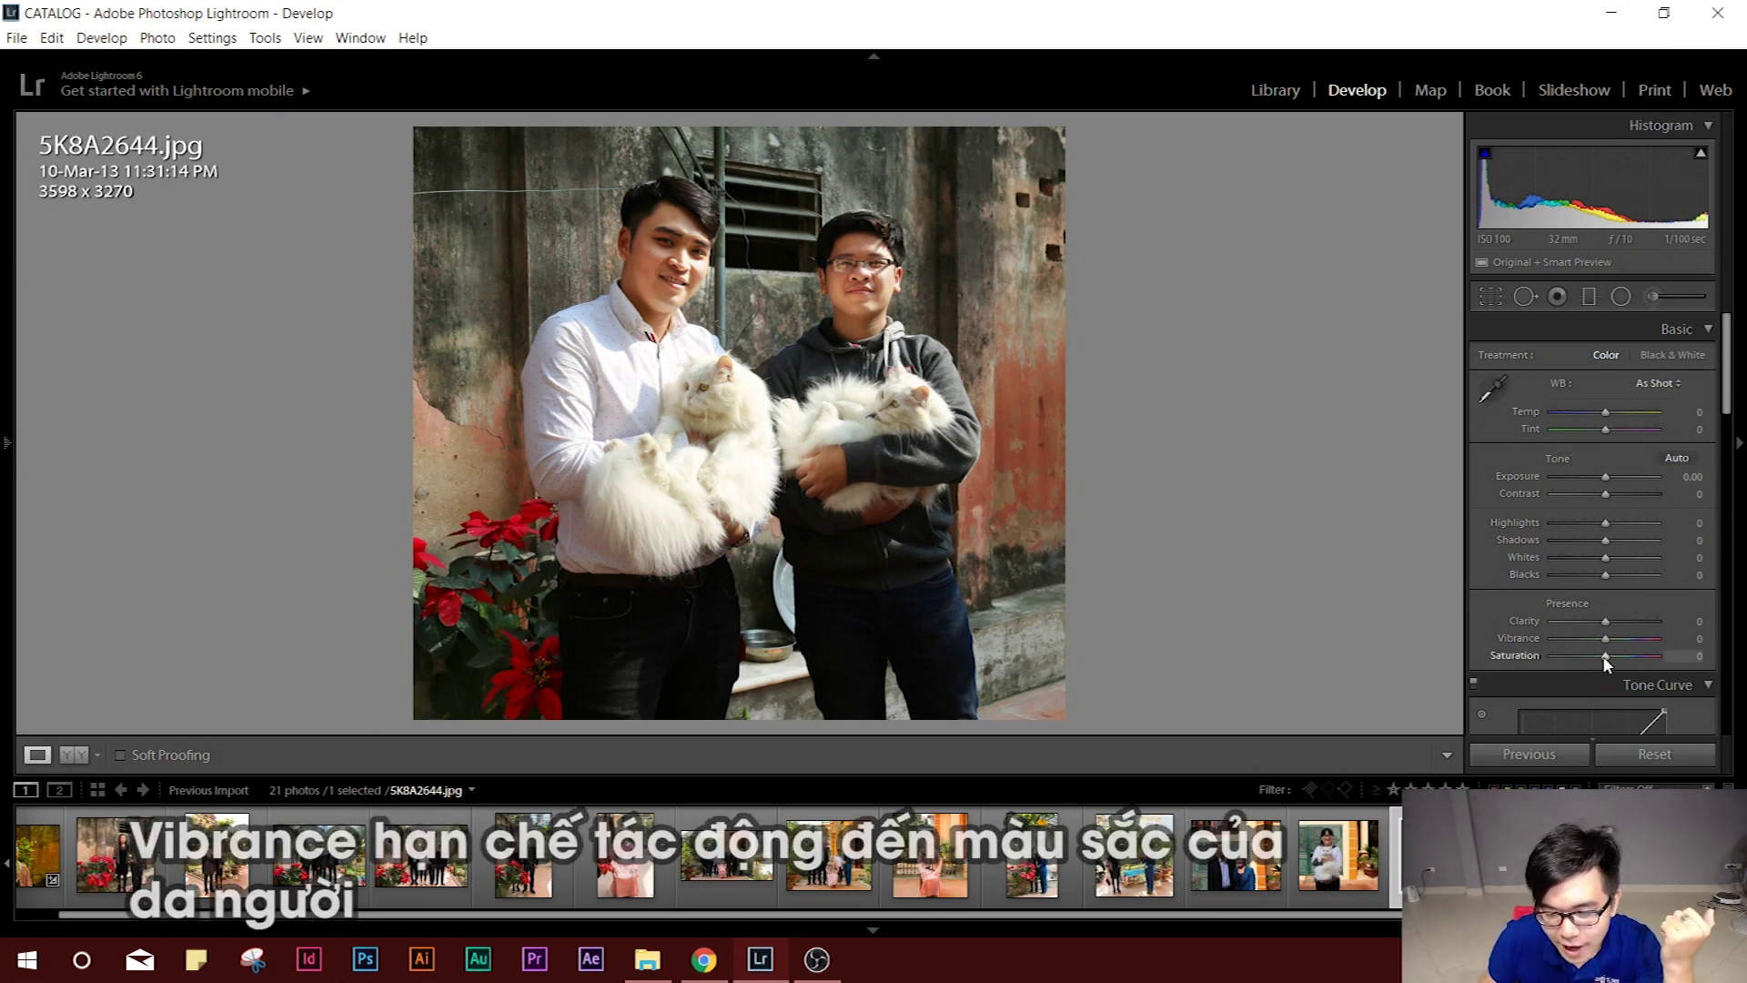
left_click_drag(1609, 655, 1641, 657)
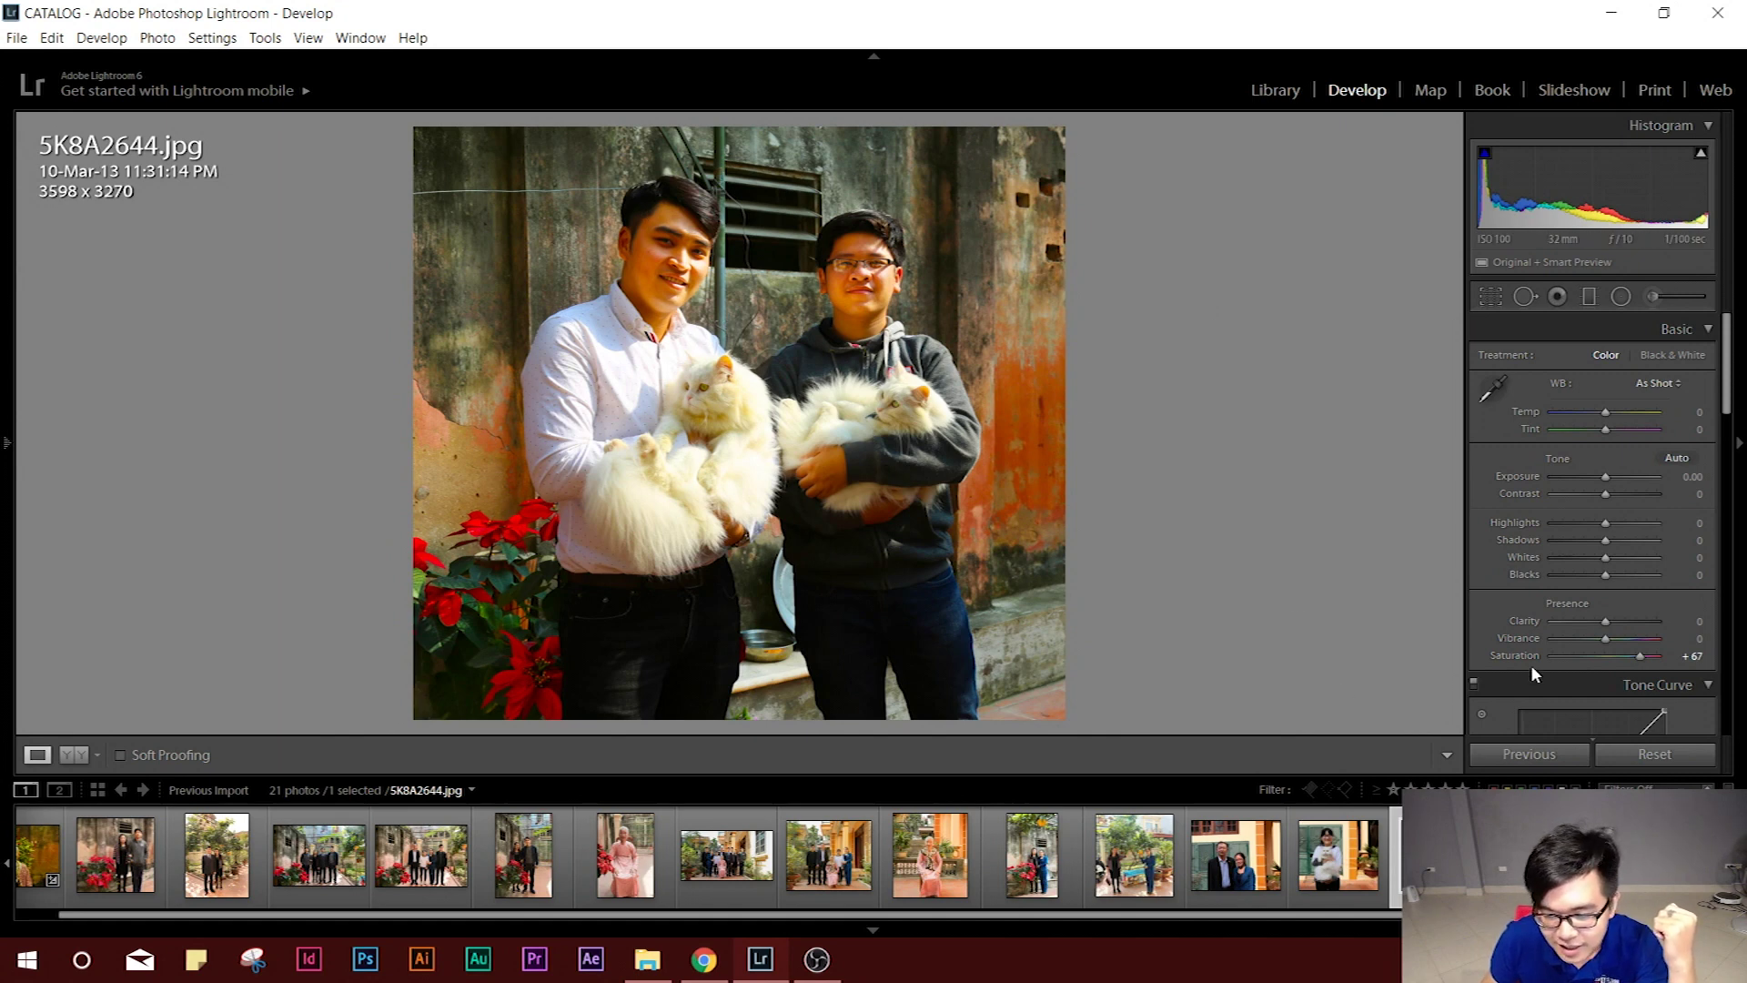
double_click(1508, 655)
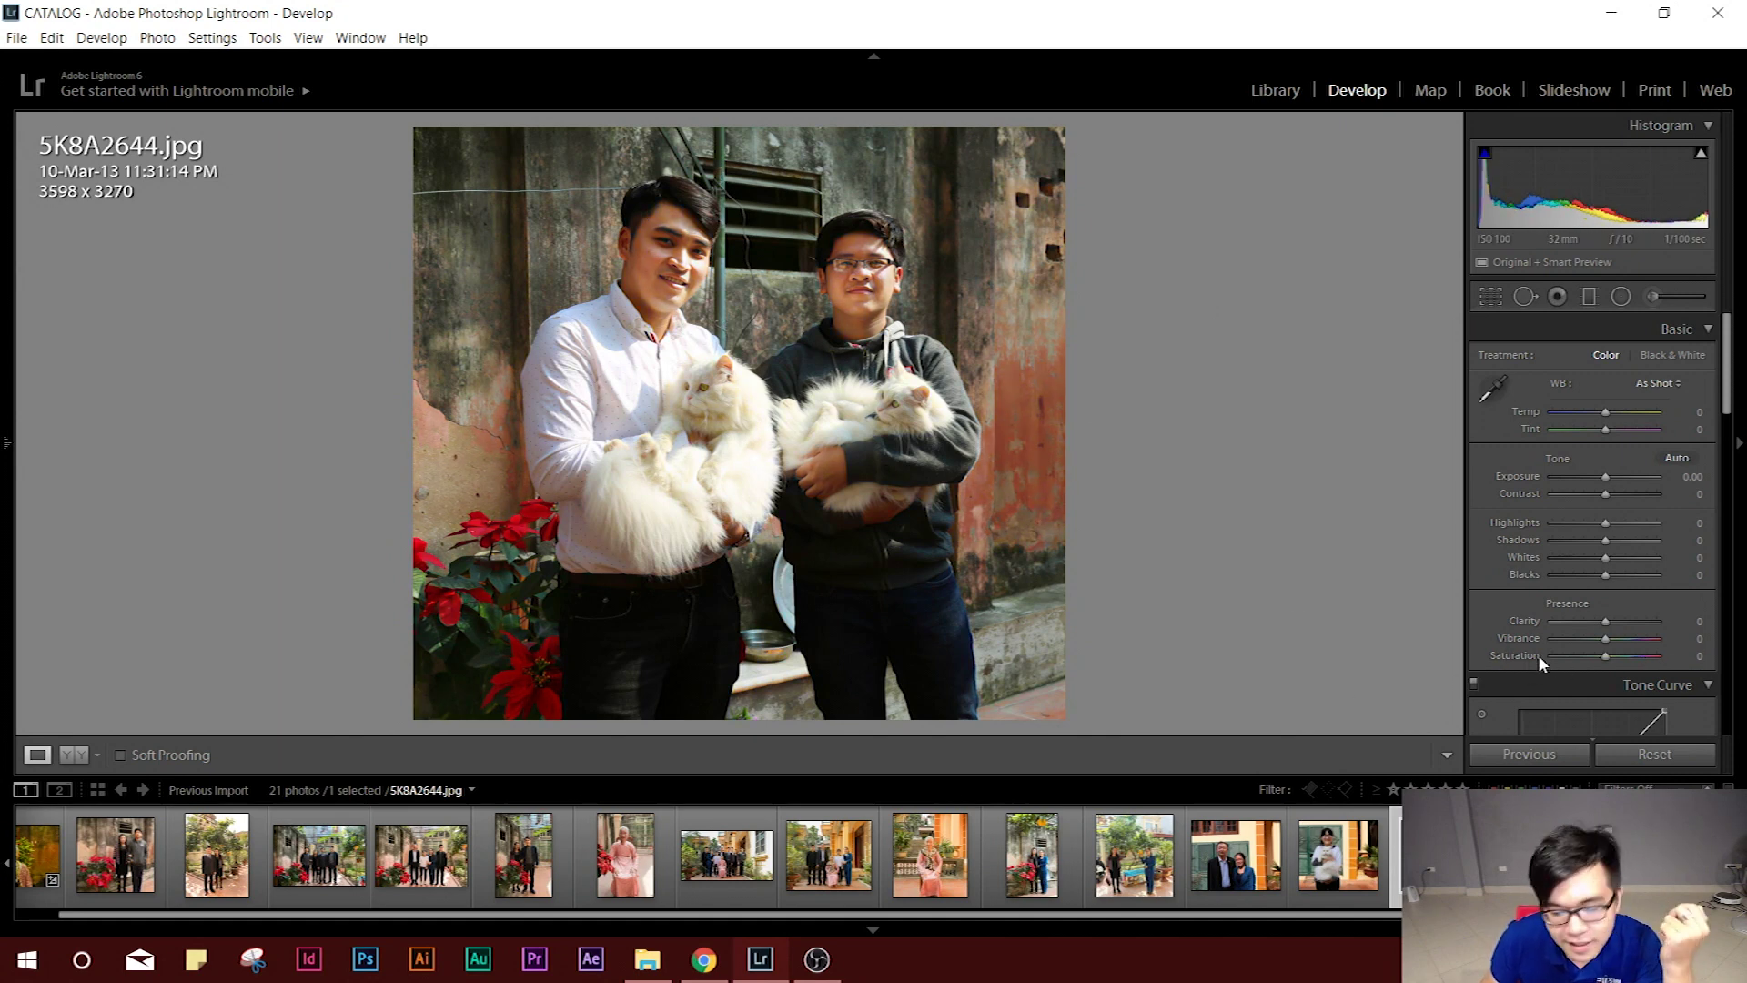
left_click_drag(1606, 638, 1629, 635)
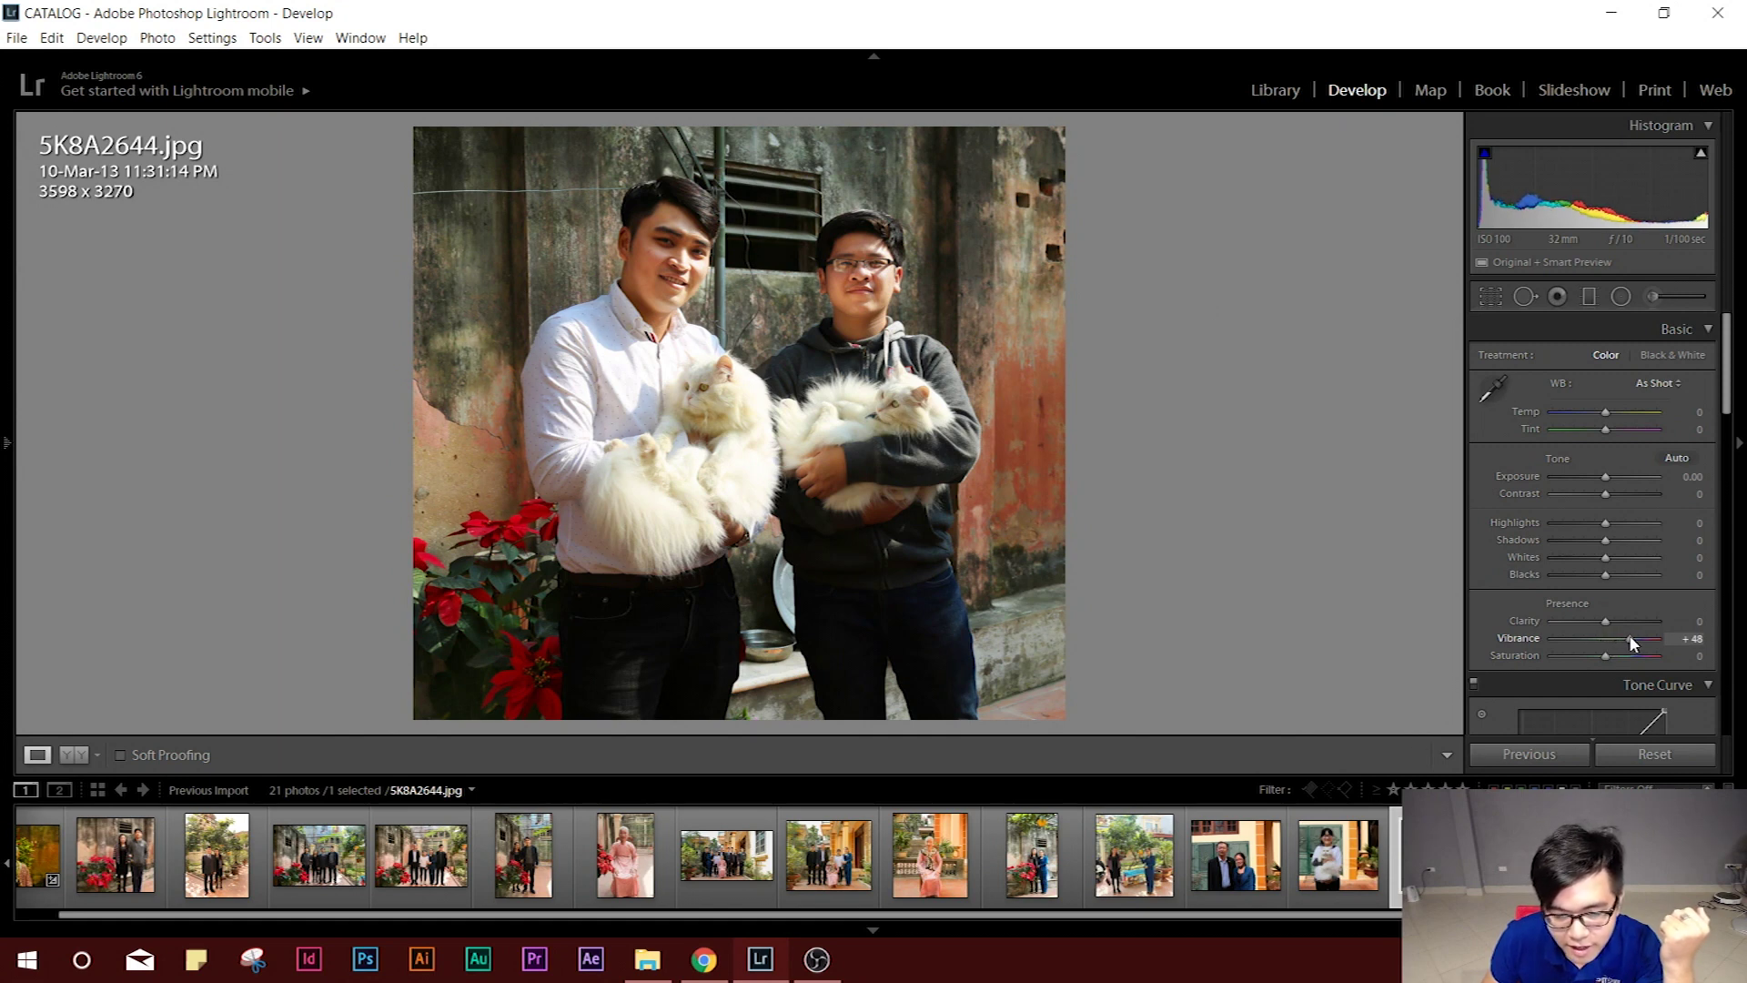
left_click_drag(1629, 639, 1623, 635)
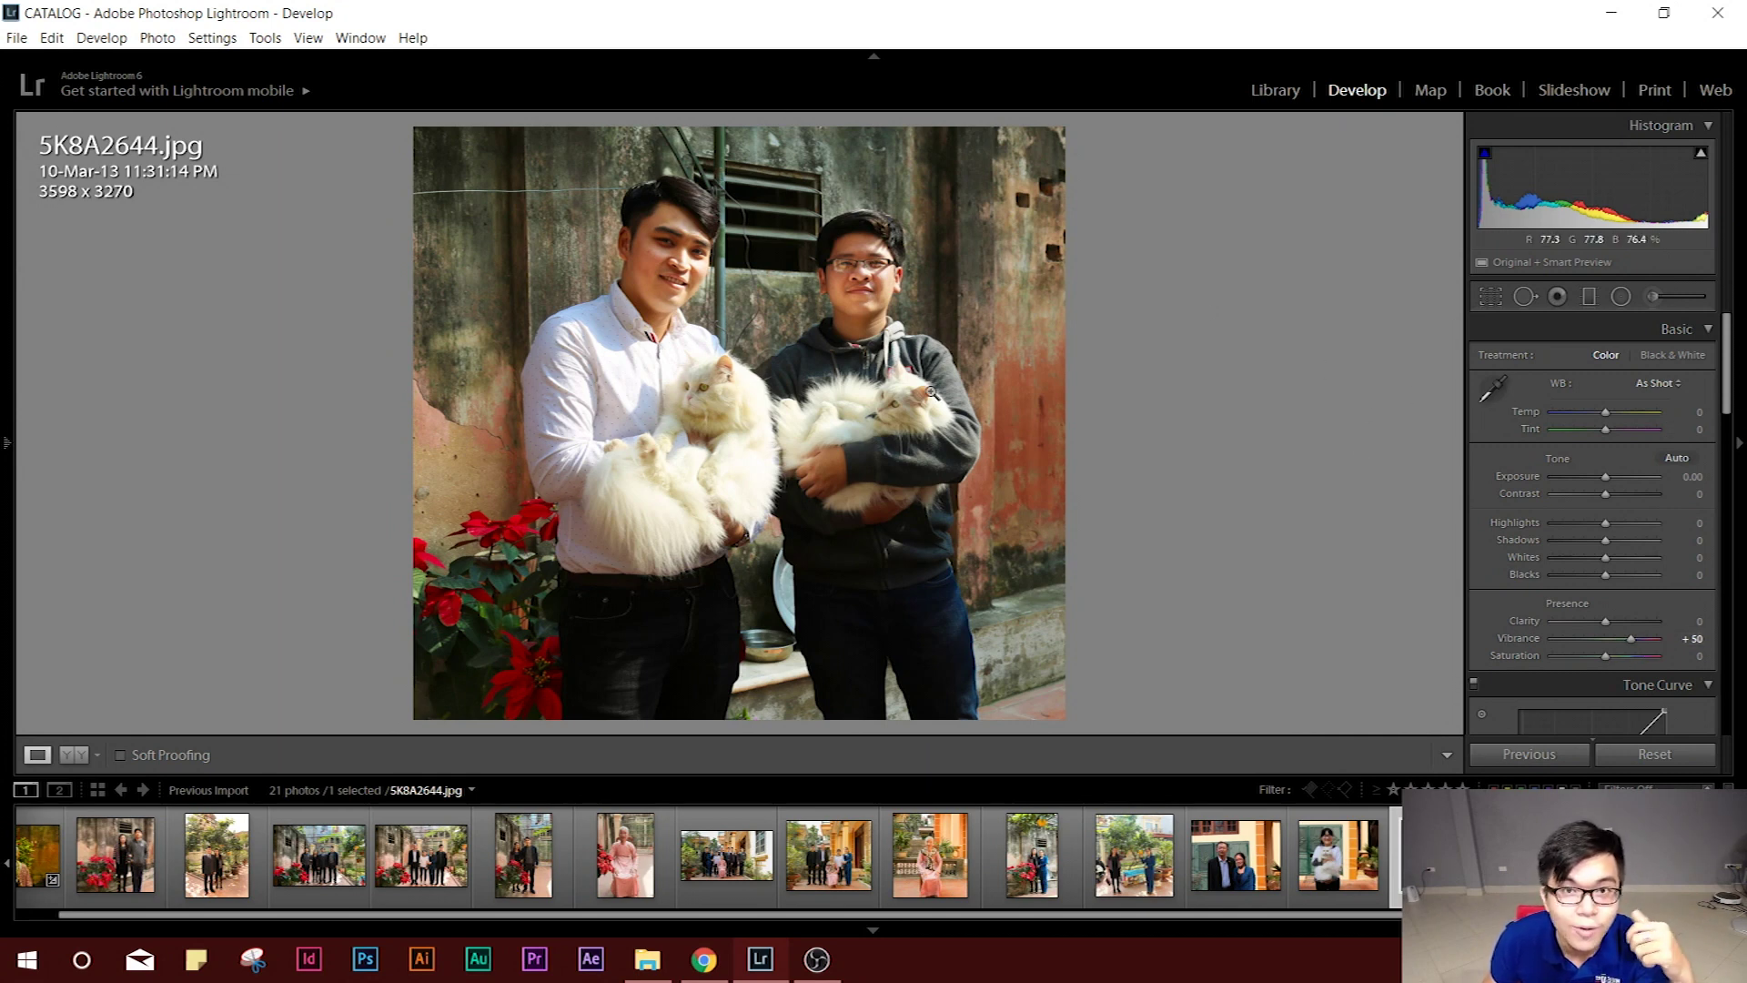
double_click(1504, 637)
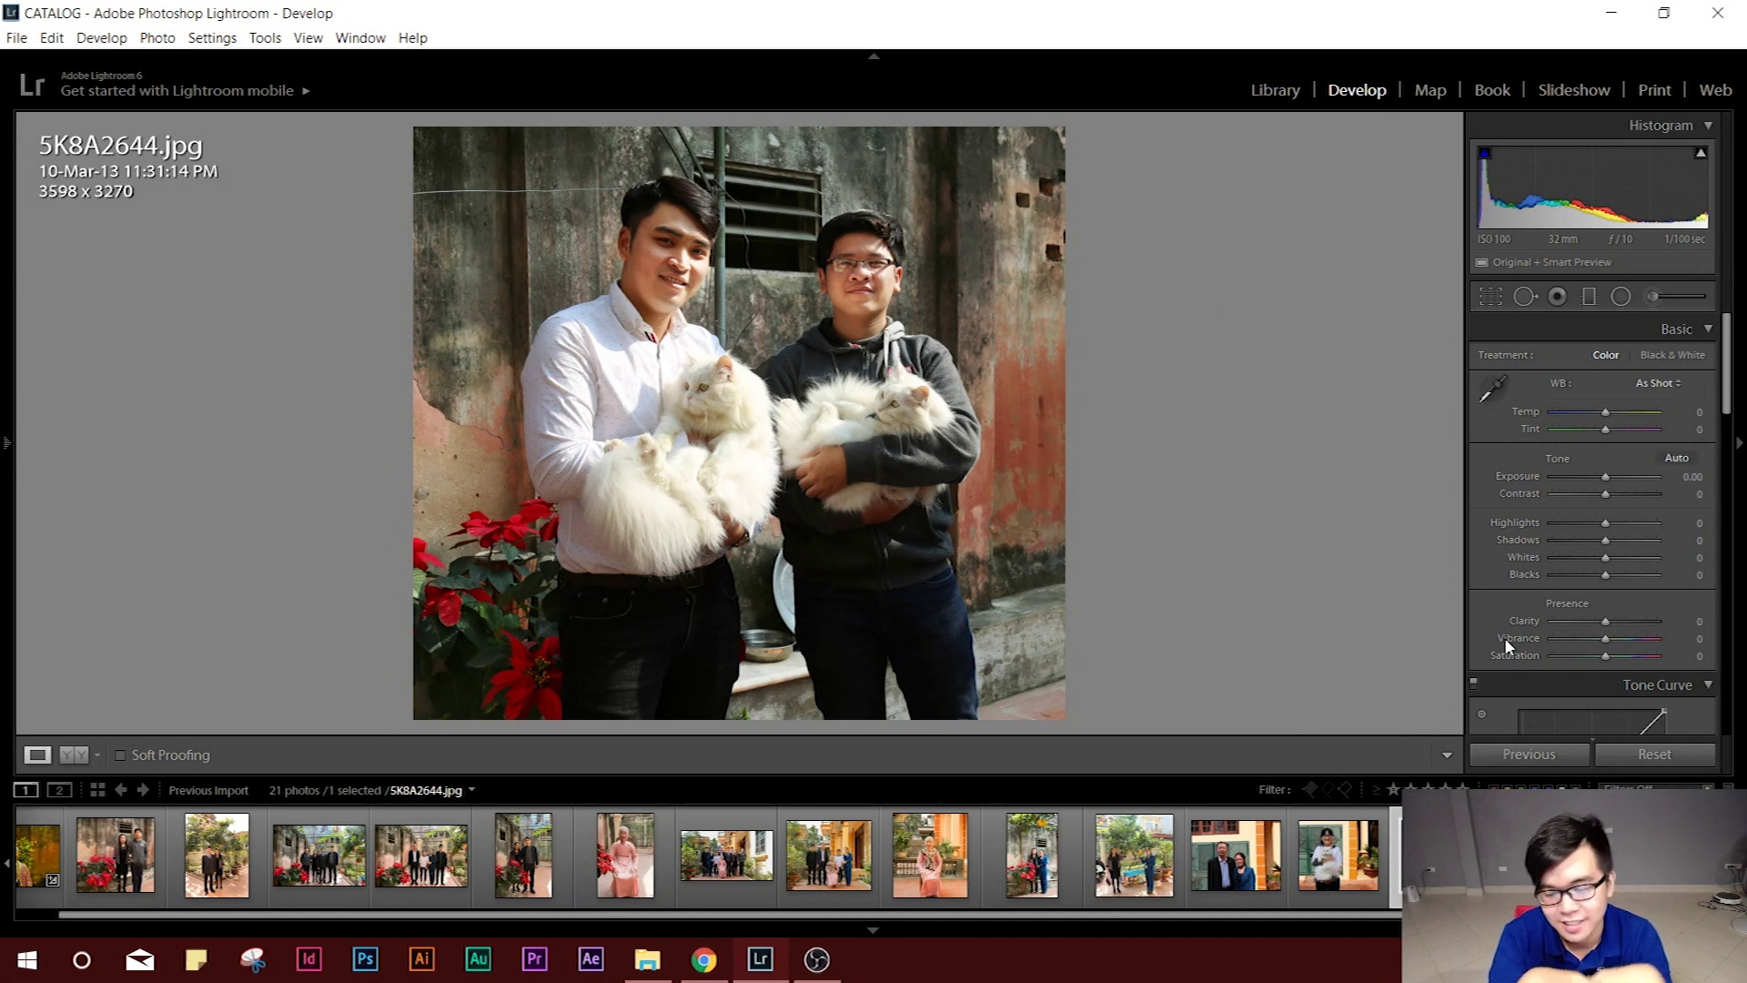
left_click_drag(1605, 656, 1549, 659)
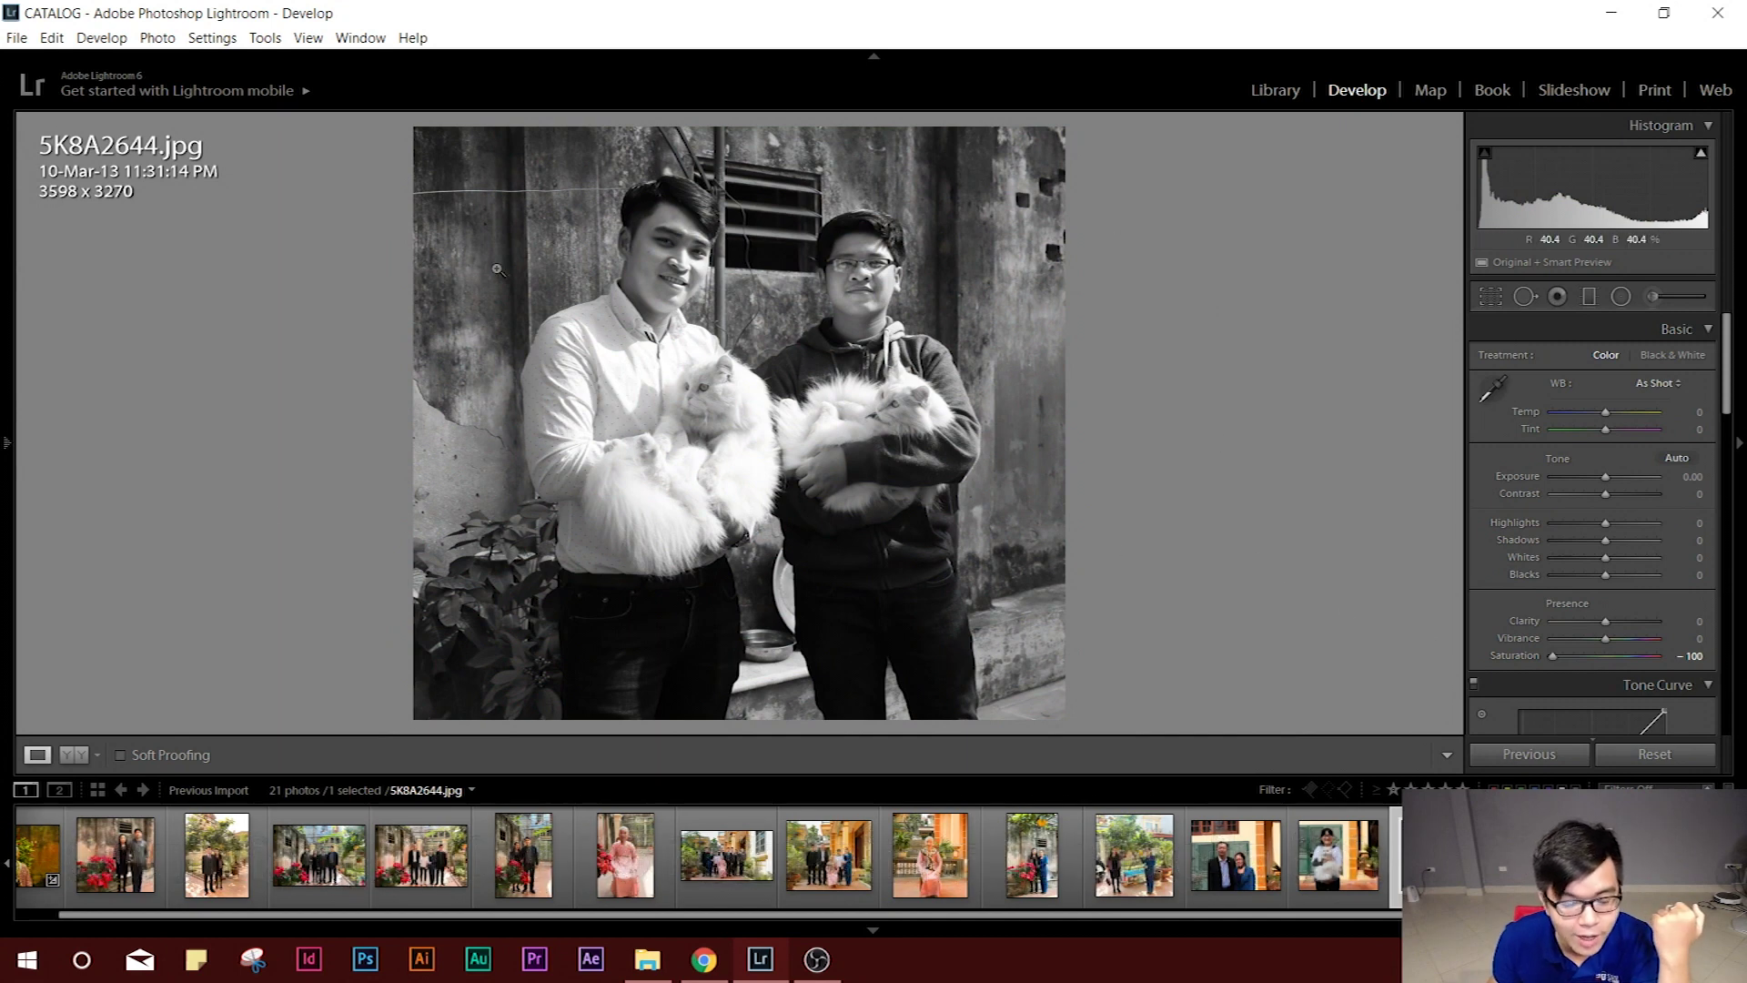
double_click(1514, 655)
left_click_drag(1606, 640, 1552, 641)
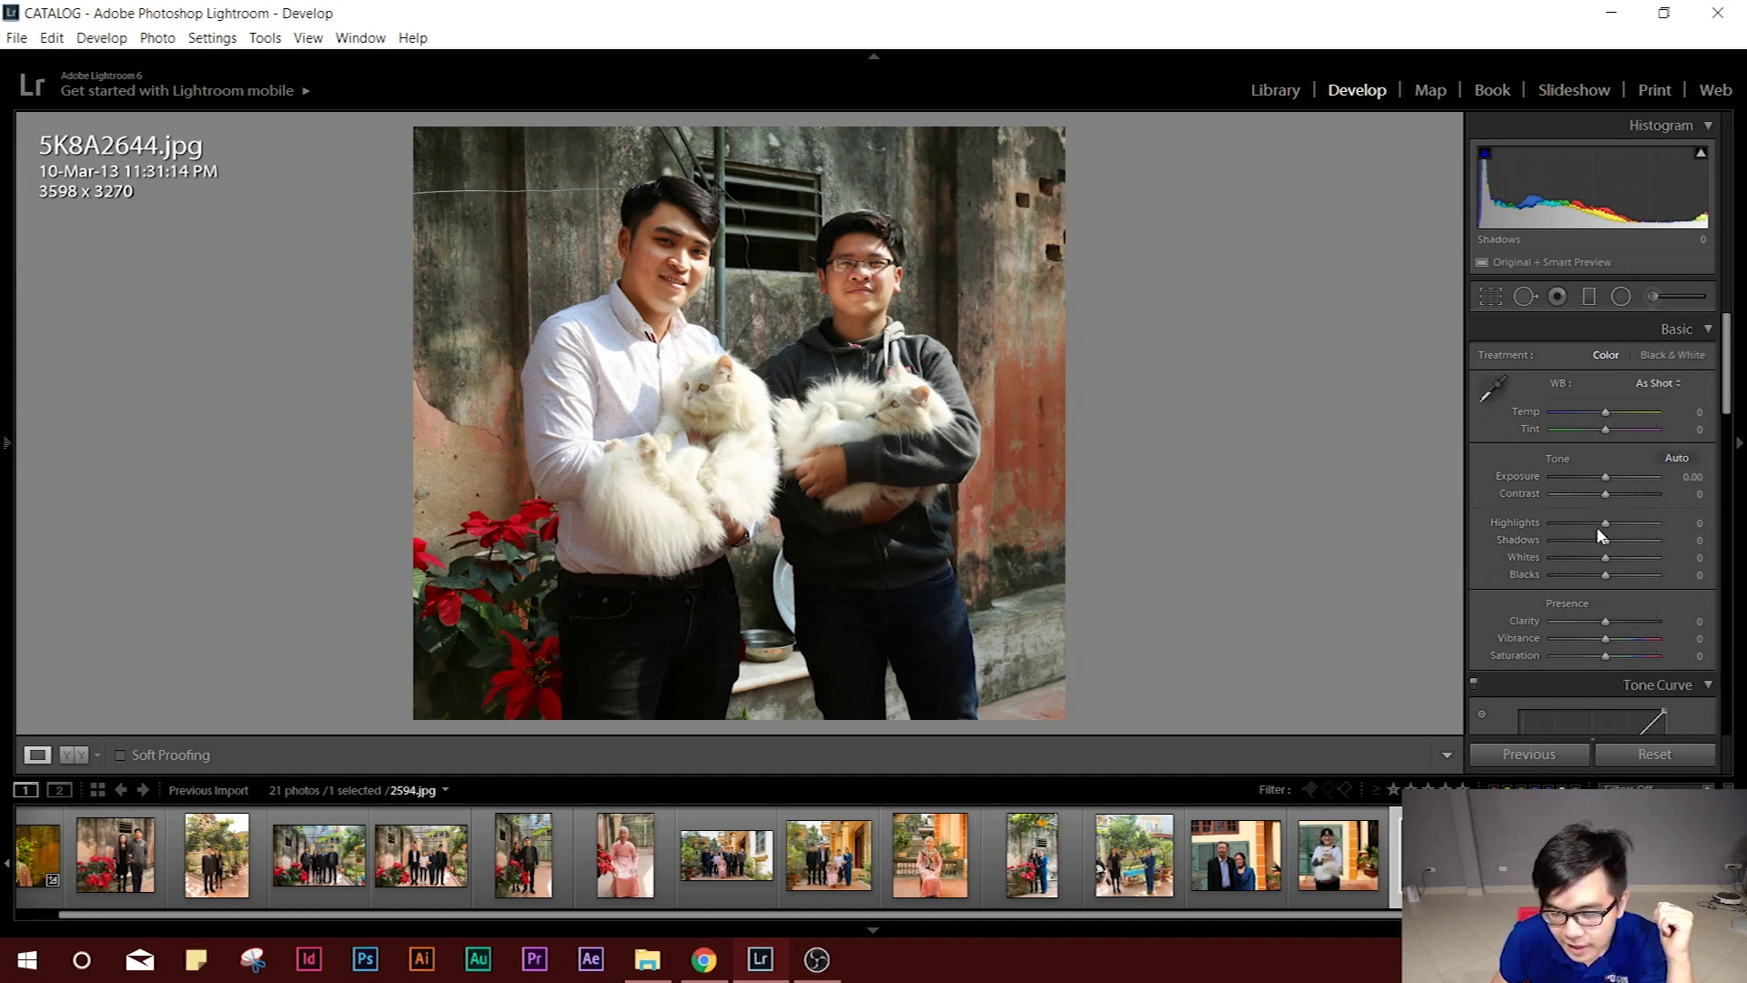
Try strong Contrast then reset it, raise Clarity to about +72, and zoom on the left man's face
left_click_drag(1606, 493, 1655, 494)
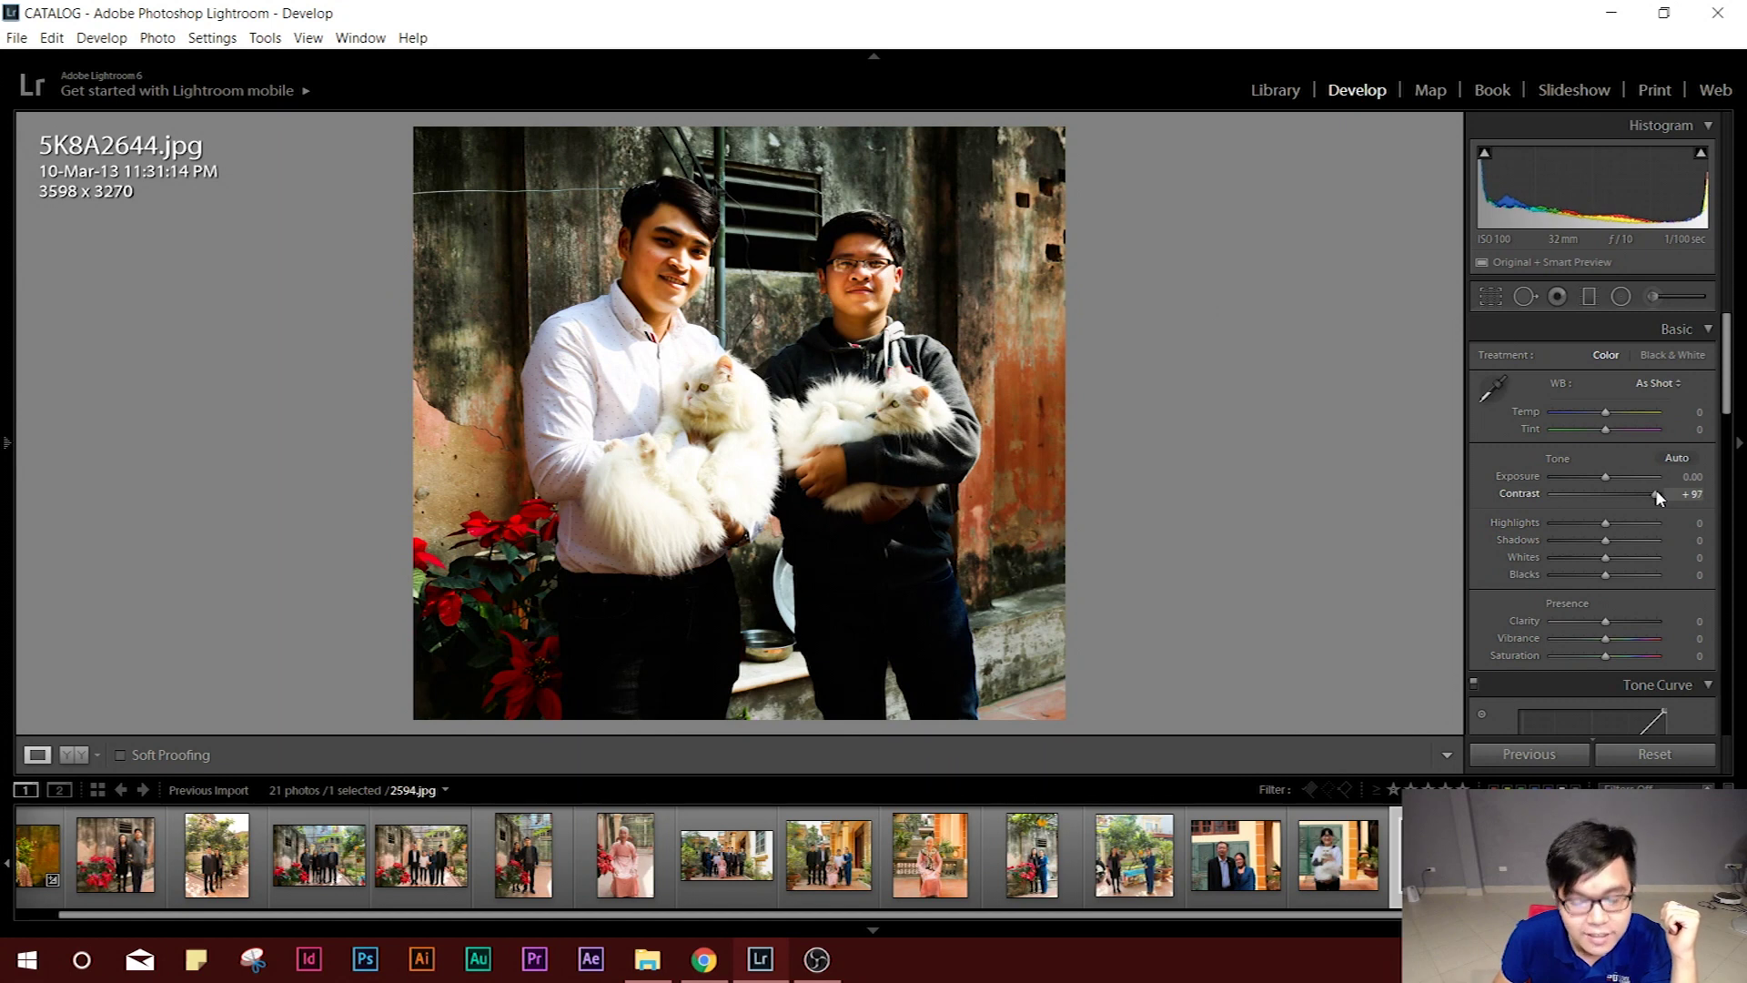
double_click(1519, 494)
left_click_drag(1606, 620, 1637, 618)
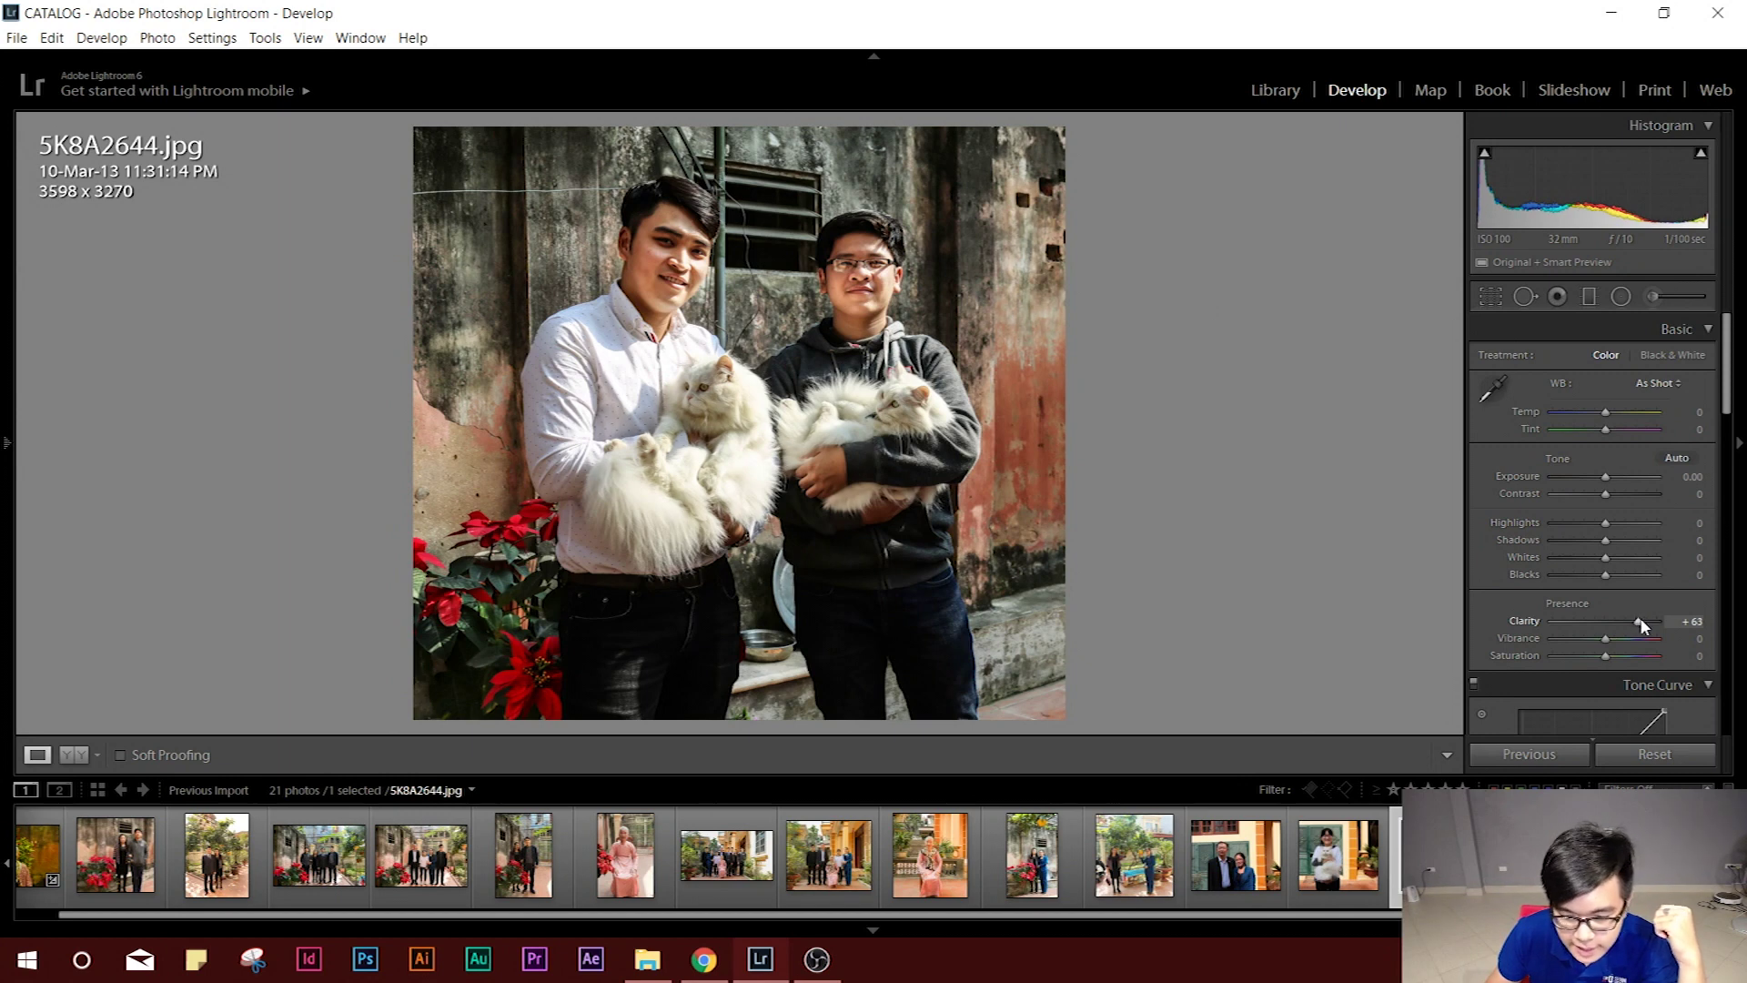
left_click_drag(1643, 624, 1645, 626)
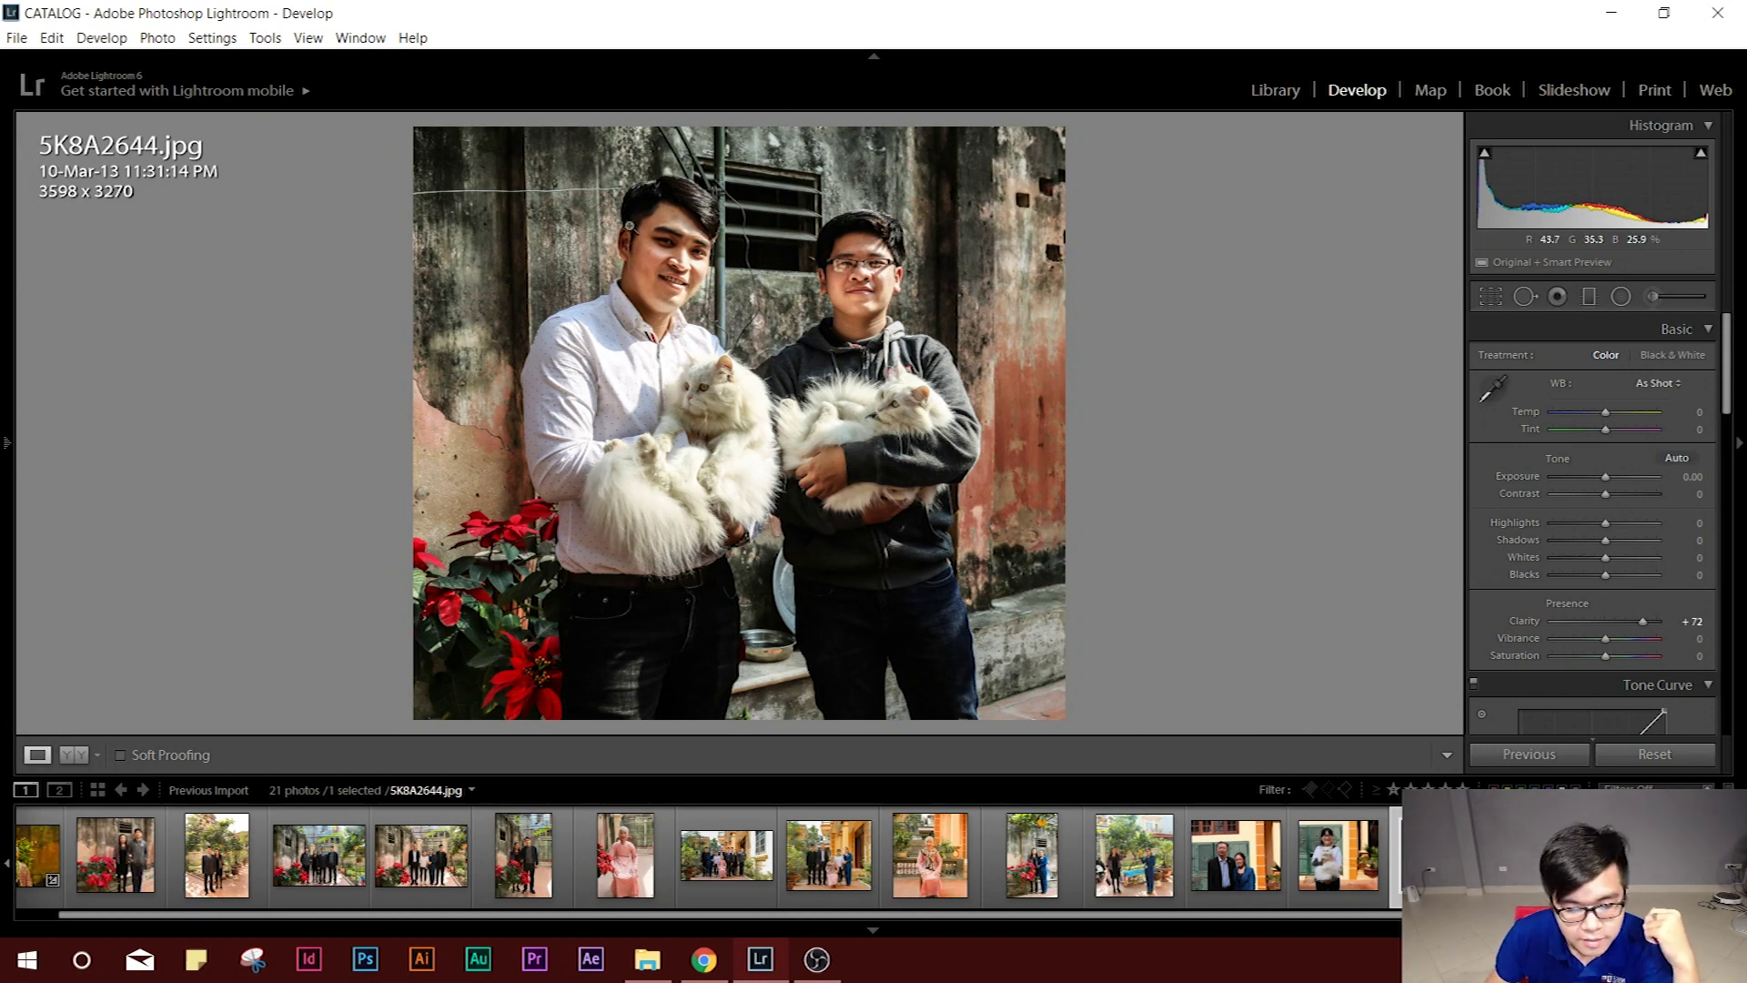
left_click(667, 241)
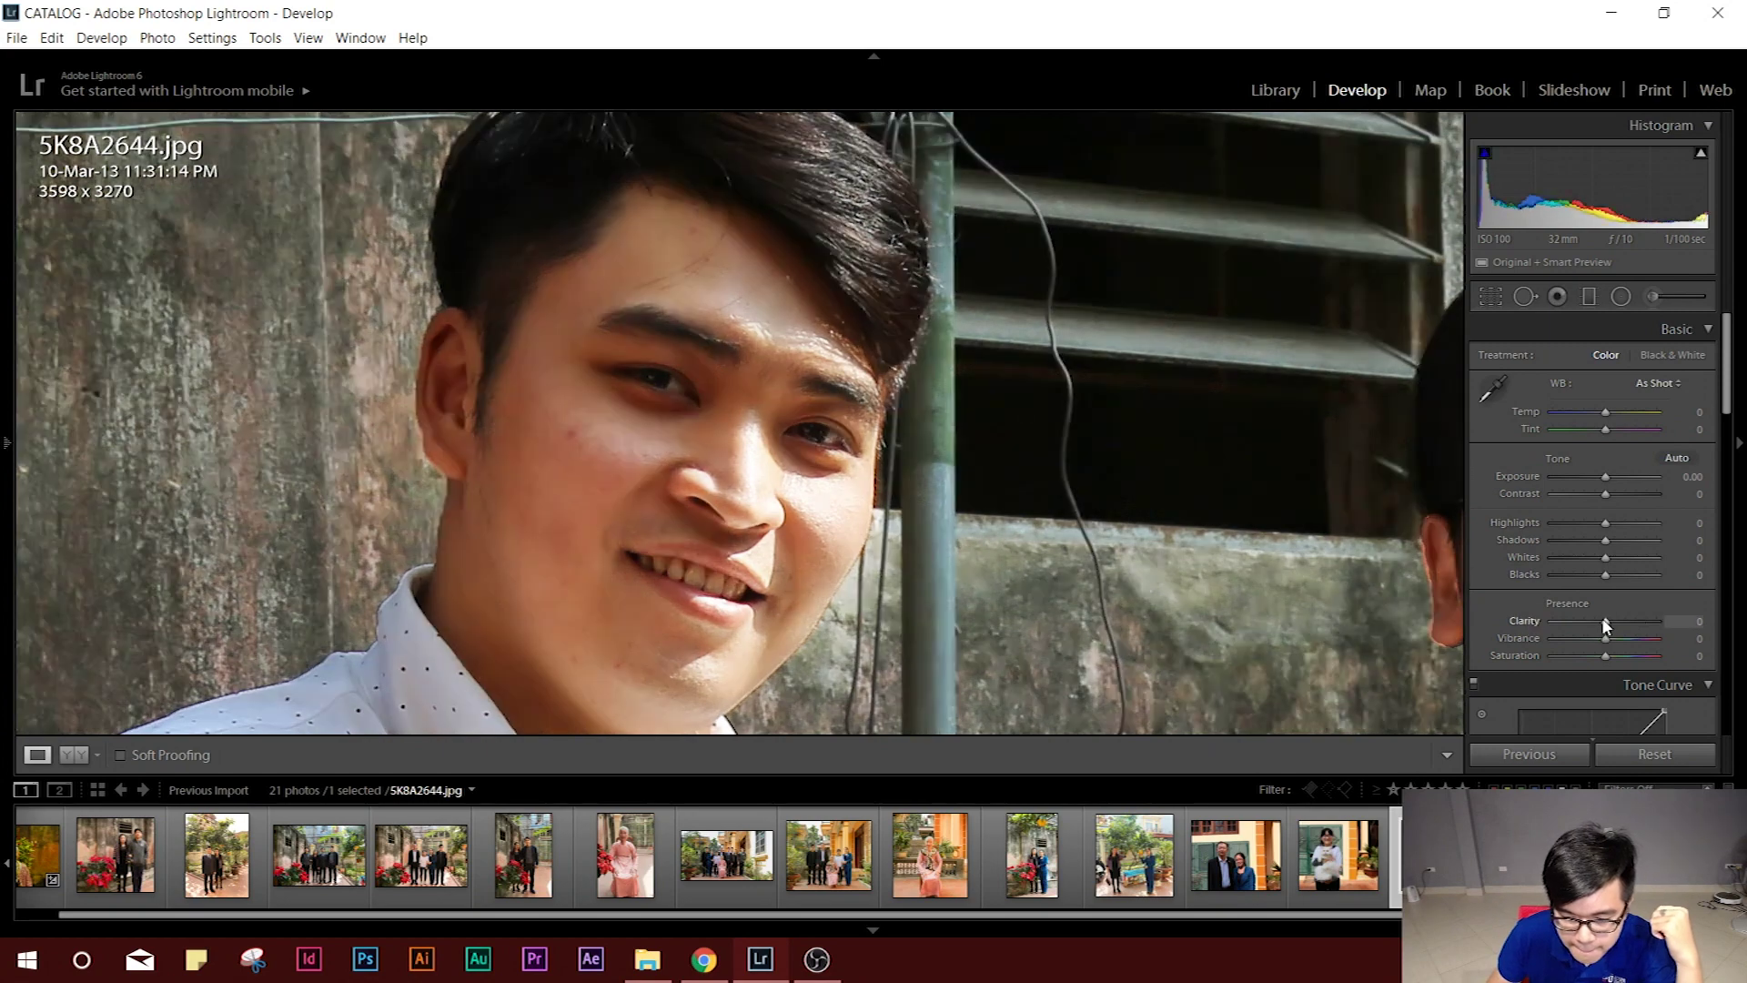
Compare Clarity from +53 to near maximum on the 1:1 faces, reset it, then raise it to about +55
left_click(1633, 622)
left_click(1657, 619)
mouse_move(1447, 692)
left_mouse_down()
mouse_move(1170, 458)
mouse_move(701, 718)
left_mouse_up()
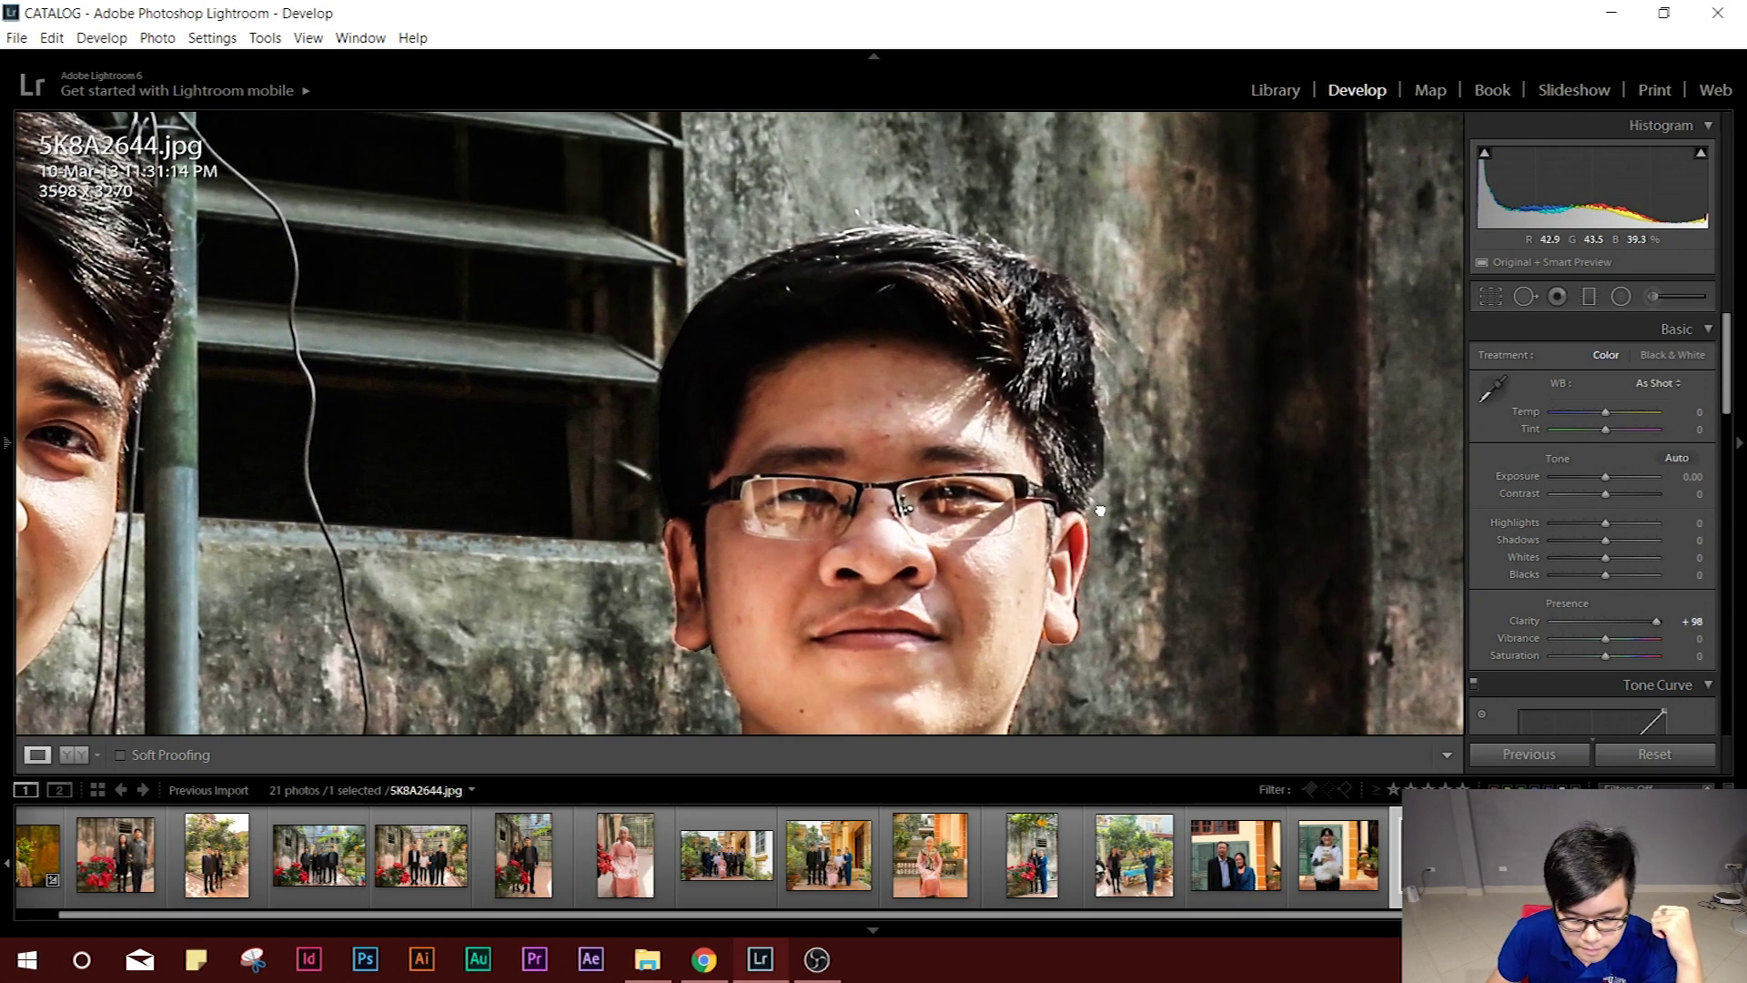
double_click(1535, 624)
left_click_drag(1000, 410, 1420, 455)
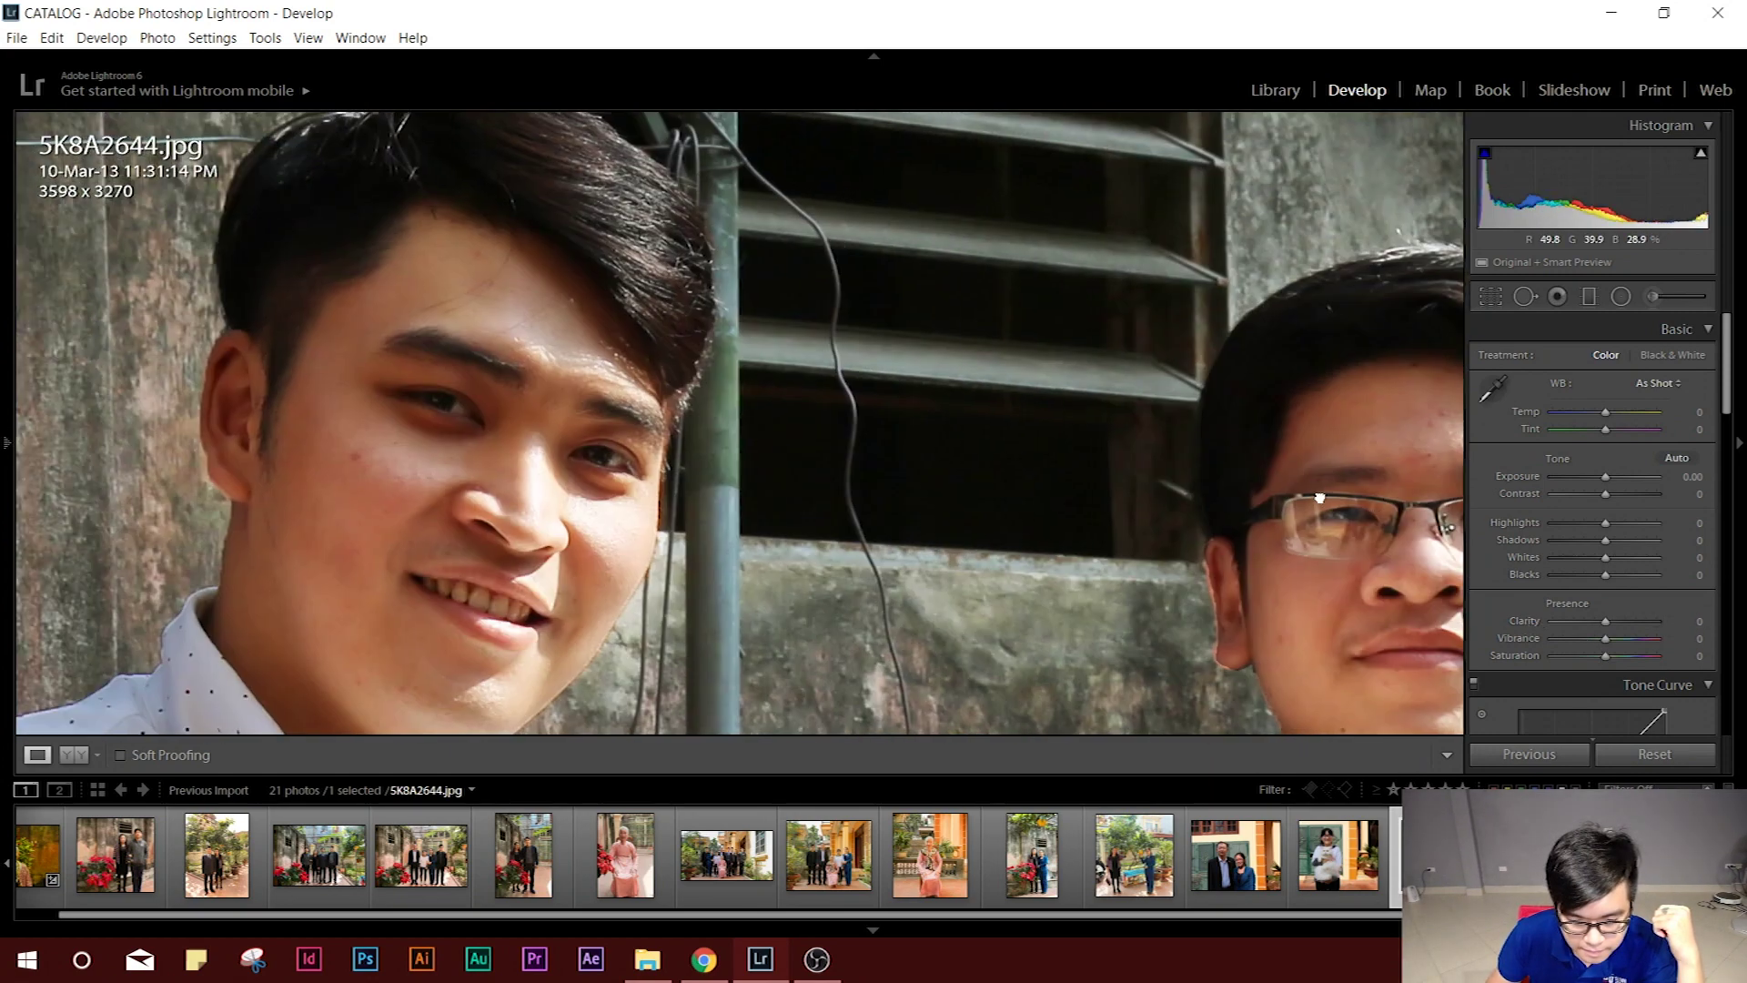
left_click_drag(1603, 617, 1668, 620)
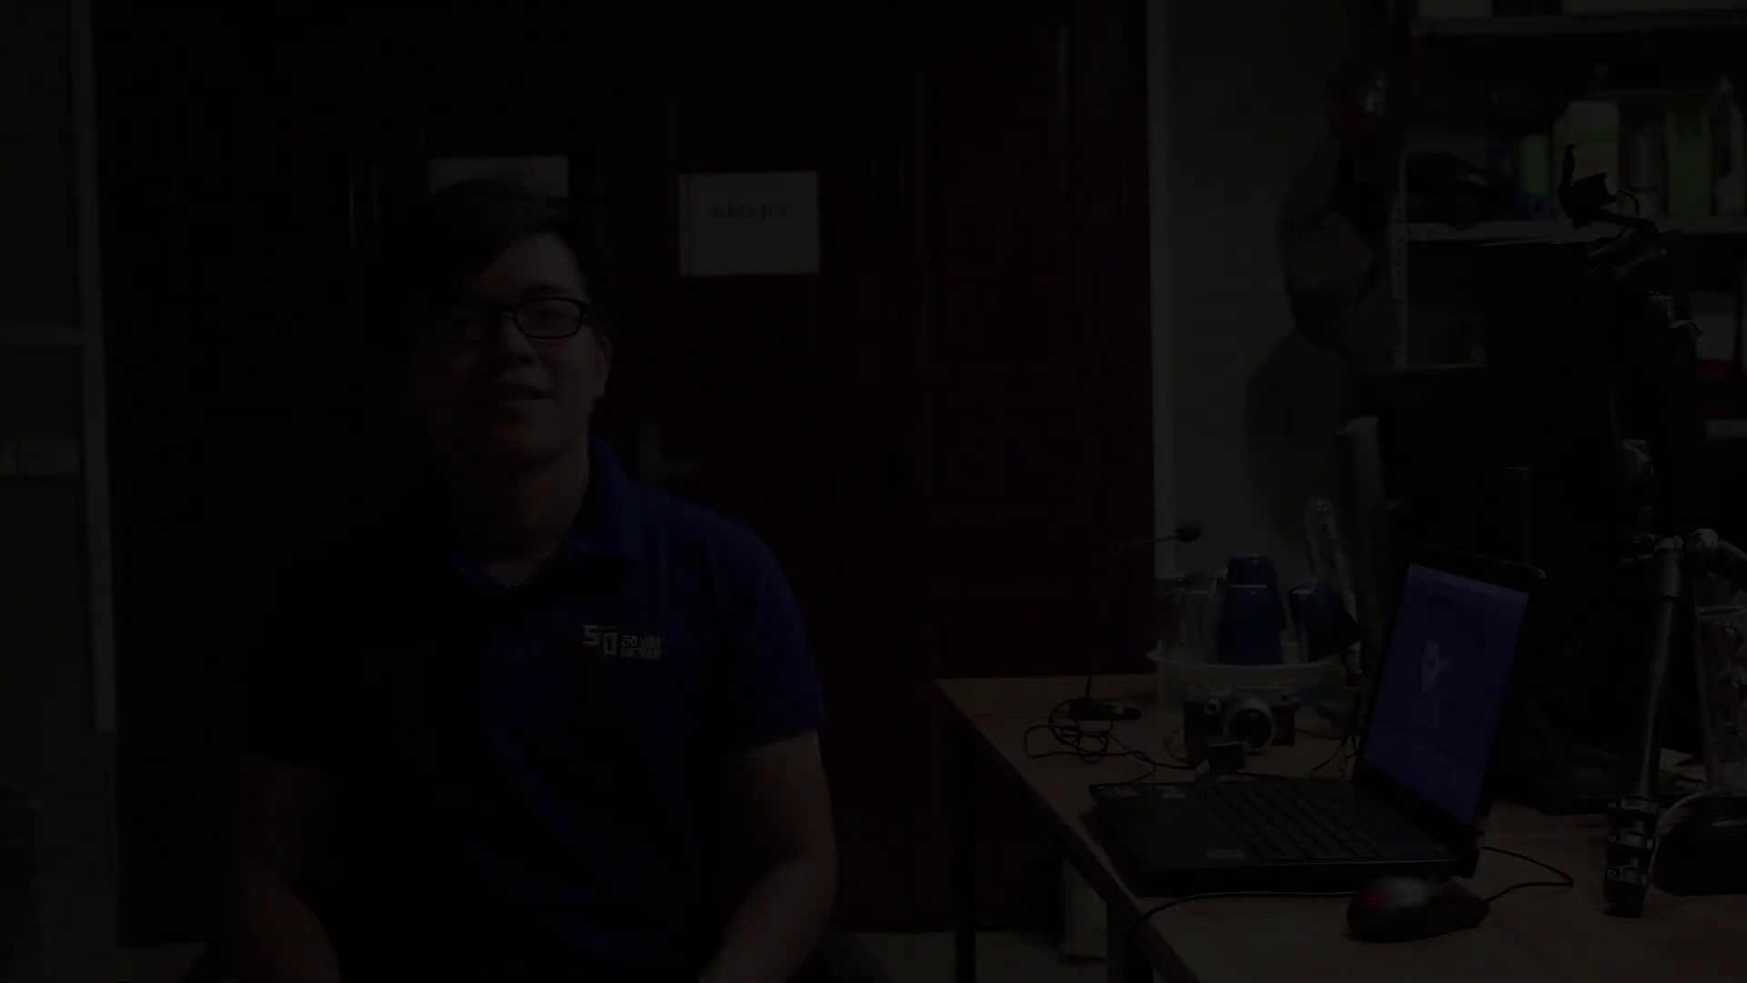